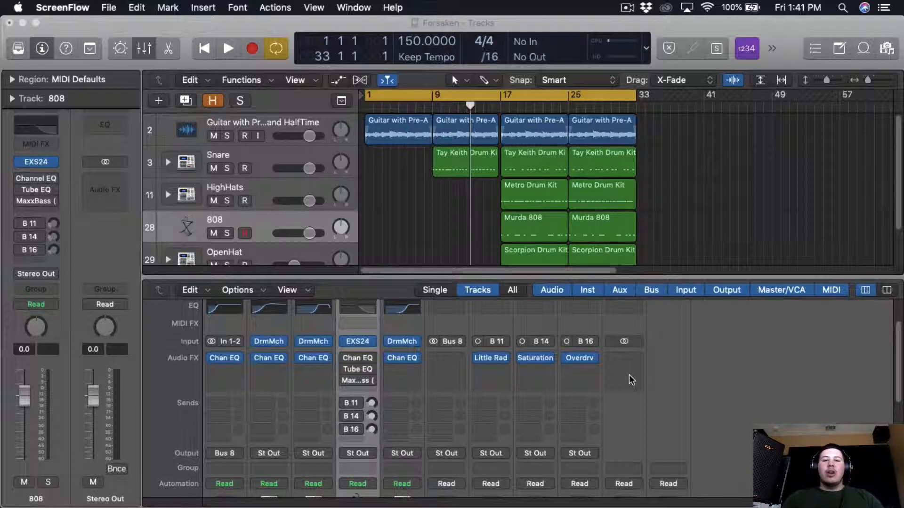
Switch to Logic Pro X and play the beat from bar 1, shrinking the mixer to reveal all five tracks.
left_click(417, 242)
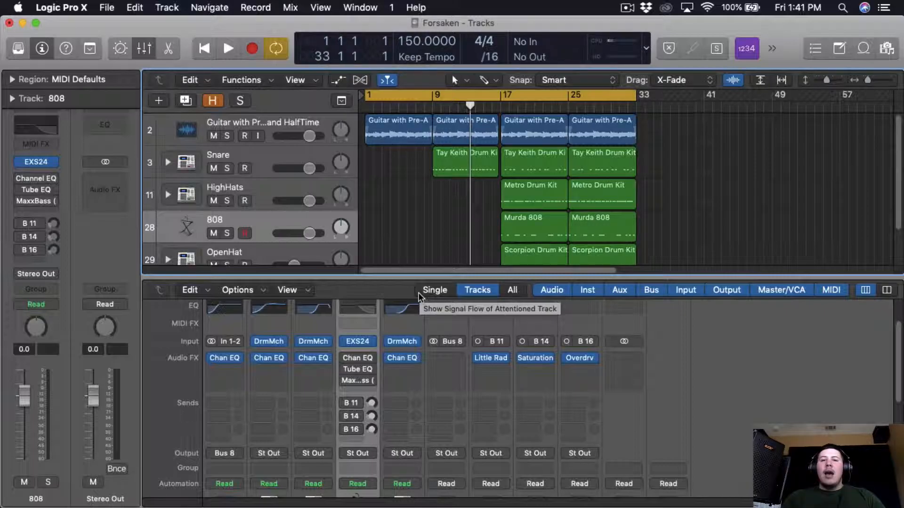
left_click(228, 48)
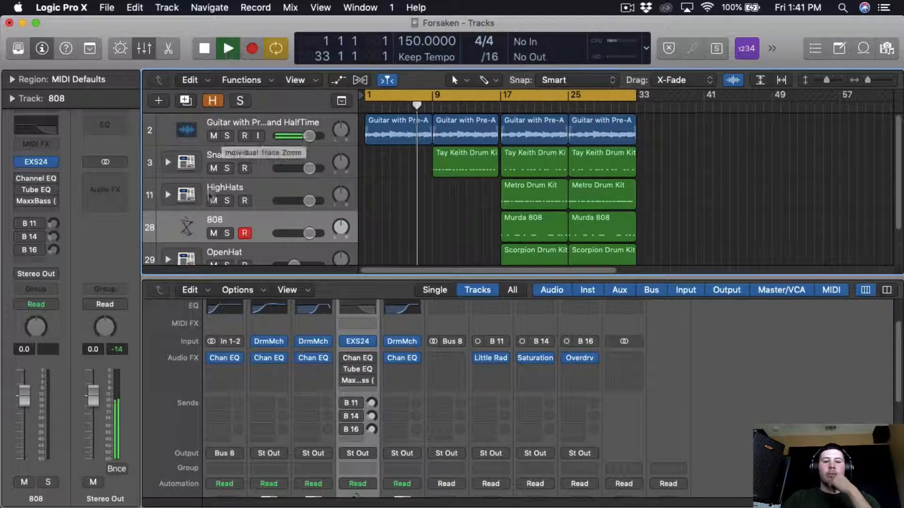
left_click_drag(371, 403, 373, 456)
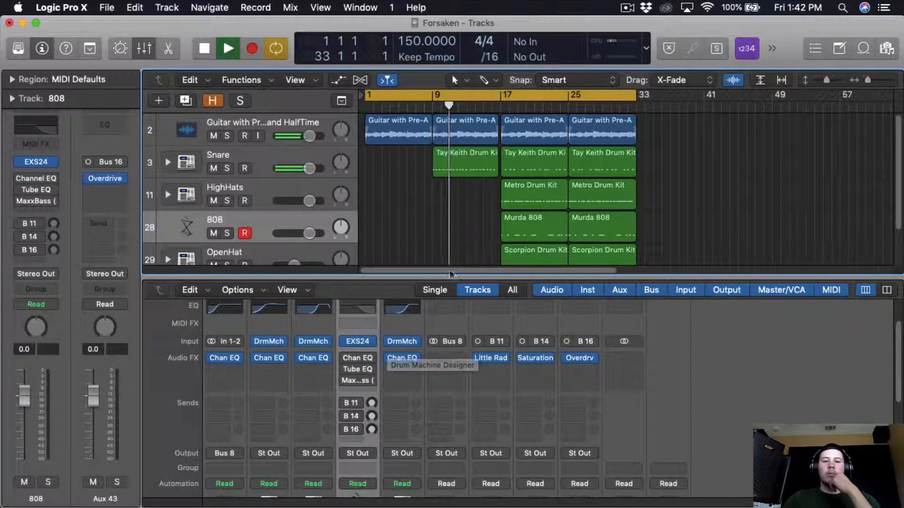
left_click_drag(454, 278, 466, 397)
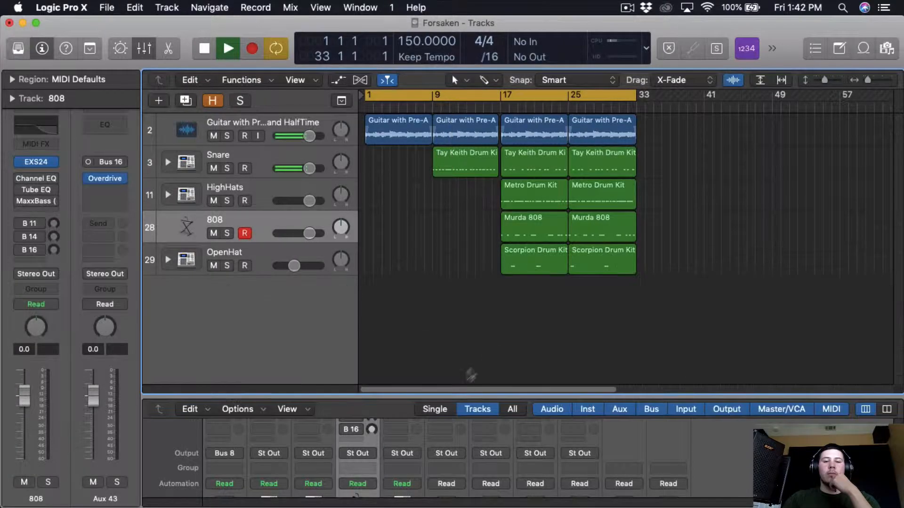
left_click(869, 80)
scroll(618, 331, "right", 5)
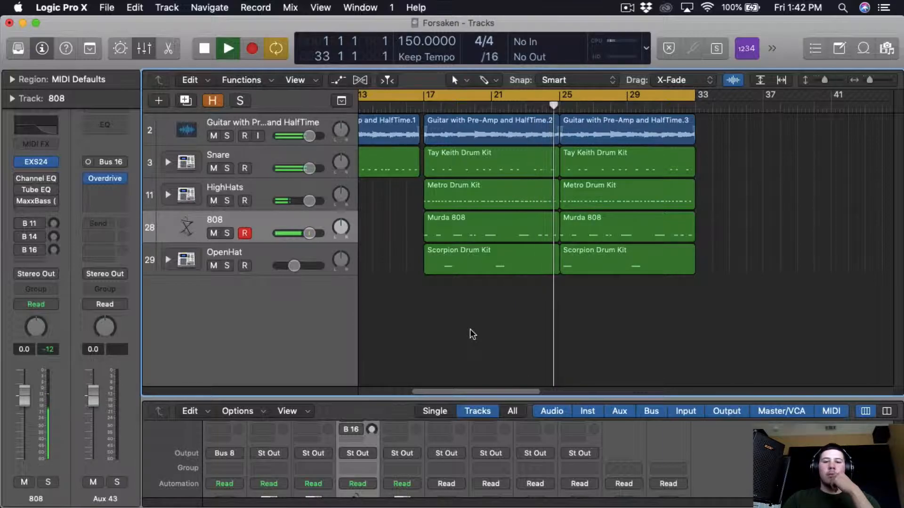
Set the cycle range to bars 17 through 33 and stop playback.
left_click_drag(426, 95, 698, 133)
key("space")
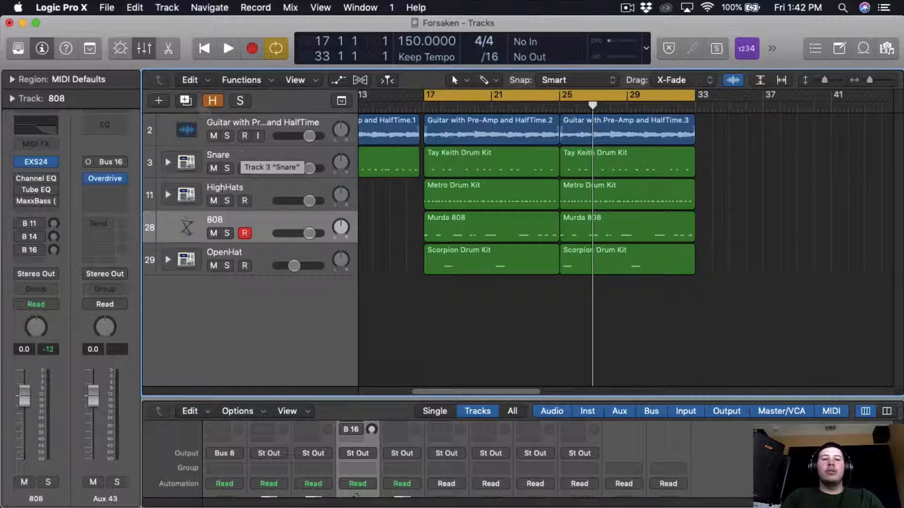
Open the Murda 808 region at bar 17 in an enlarged piano roll and check the velocity of all its notes.
double_click(490, 226)
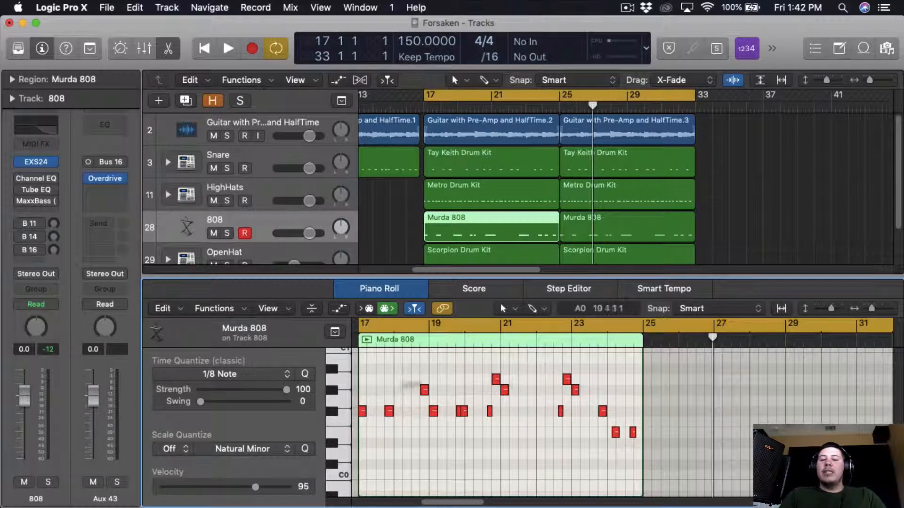
left_click_drag(284, 278, 281, 161)
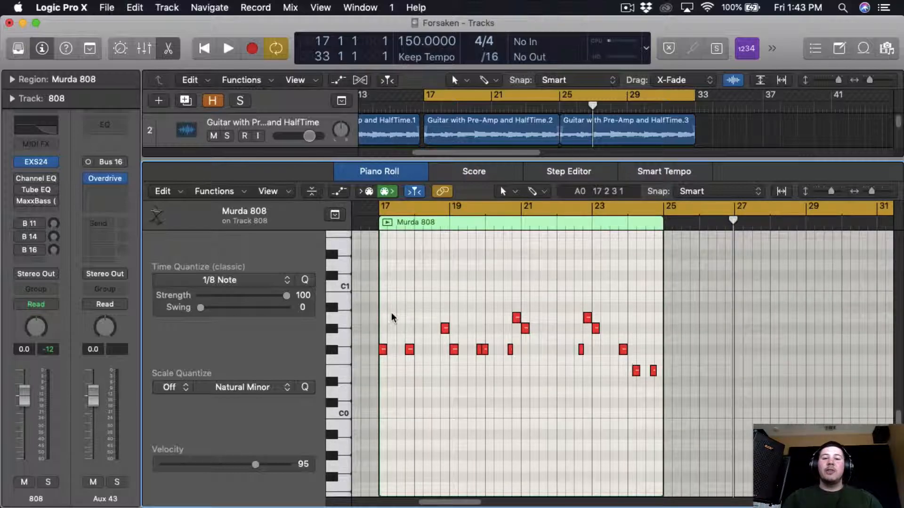
left_click_drag(363, 372, 699, 294)
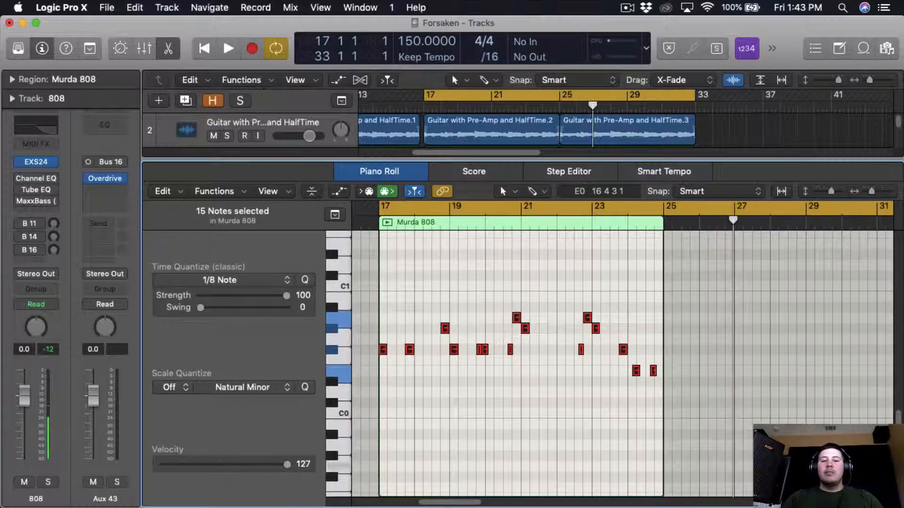
left_click(478, 442)
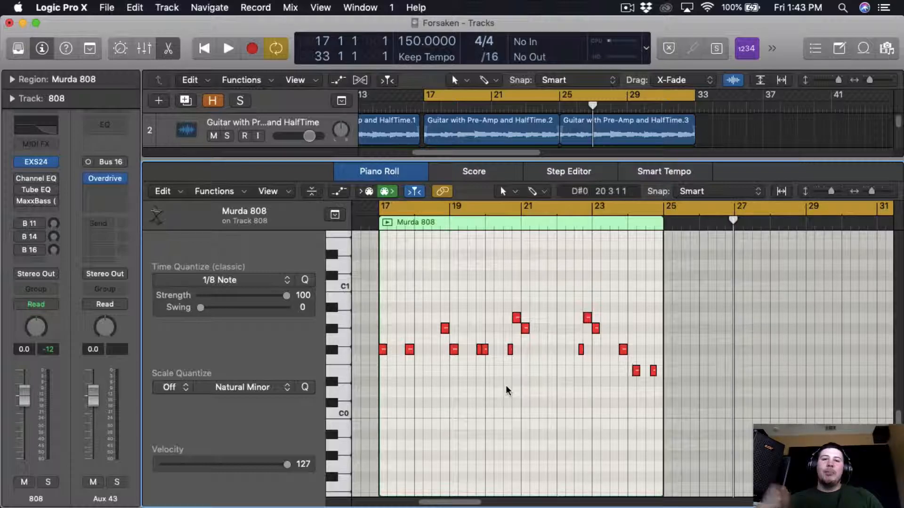
Lower the velocity of the first six notes in the Murda 808 region to 90.
scroll(507, 391, "down", 1)
left_click_drag(507, 382, 374, 303)
left_click_drag(287, 464, 245, 464)
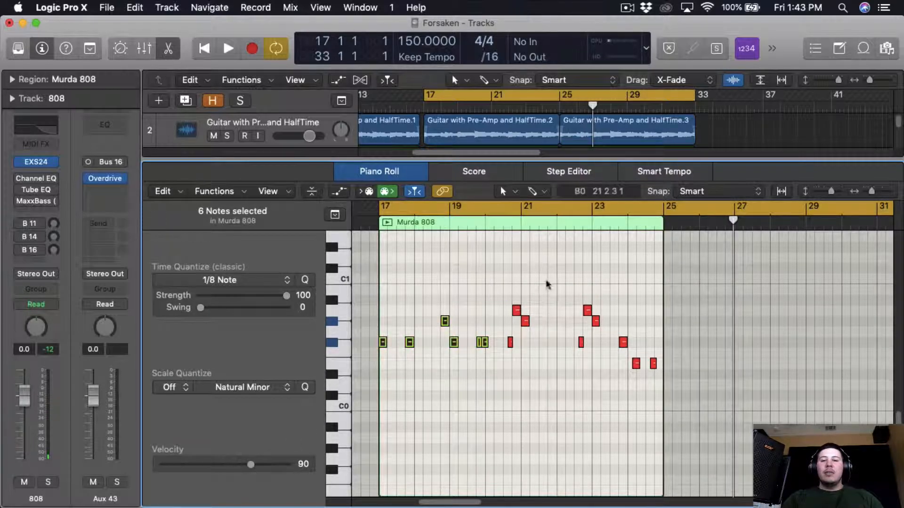
Play the cycle from bar 17 with only the 808 and guitar tracks soloed, keeping the 808 notes in view.
left_click(363, 240)
key("space")
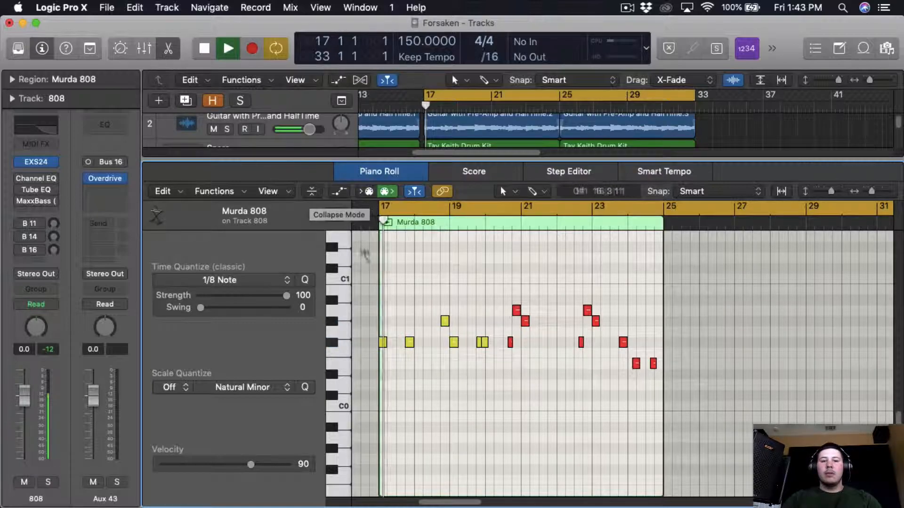
left_click_drag(337, 159, 338, 340)
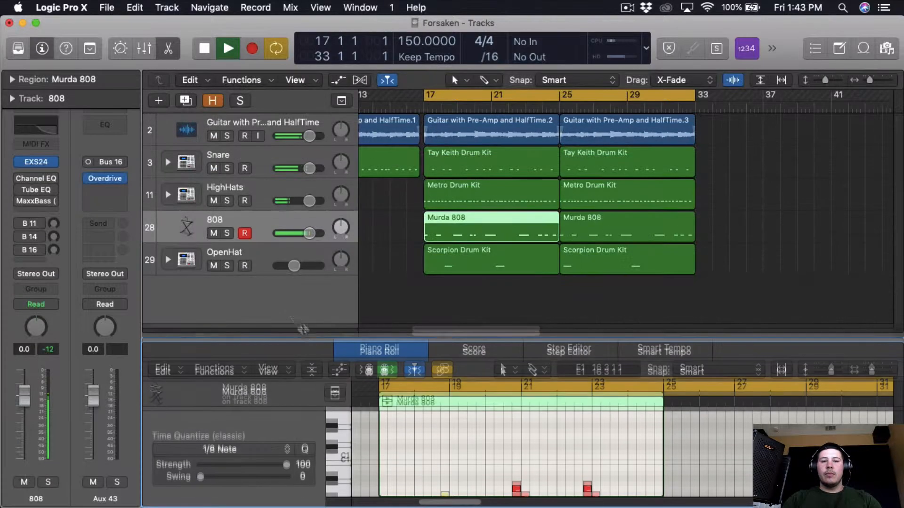
left_click(228, 233)
left_click(227, 136)
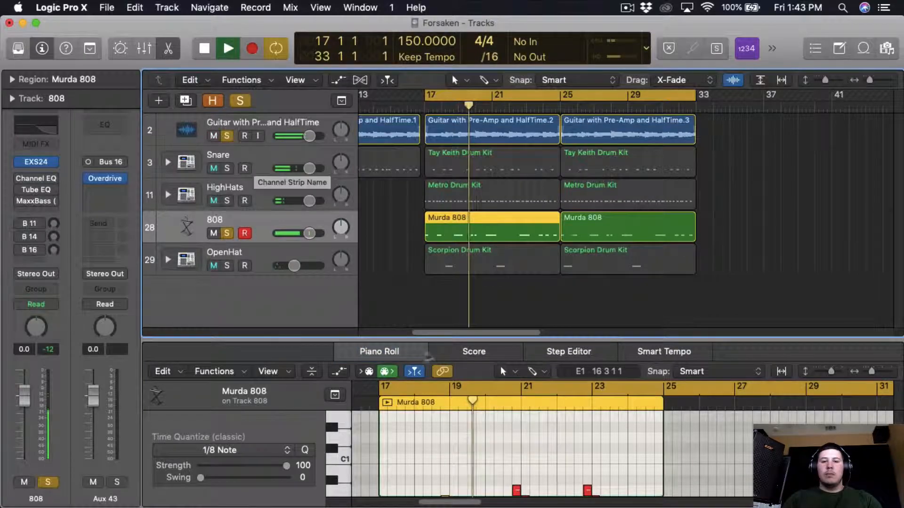
left_click_drag(440, 339, 439, 222)
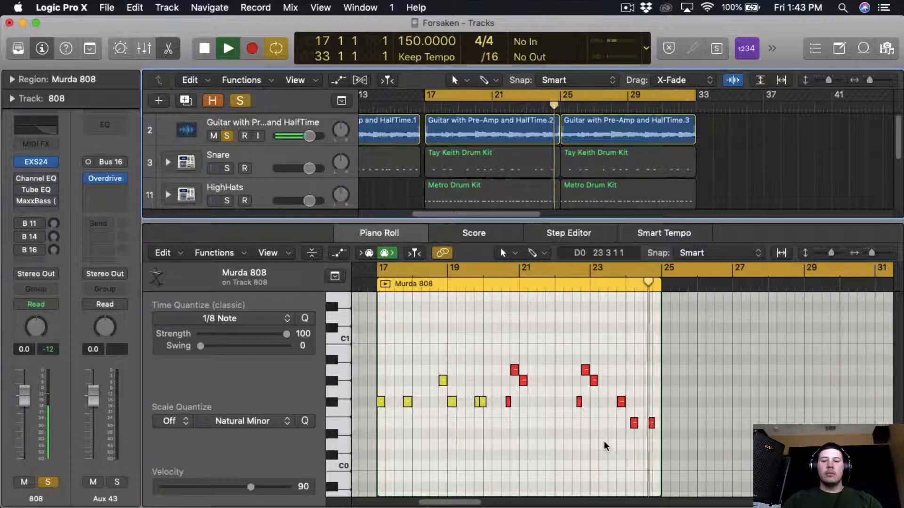
Stop playback and turn off solo on the 808 and guitar tracks.
key("space")
key("s")
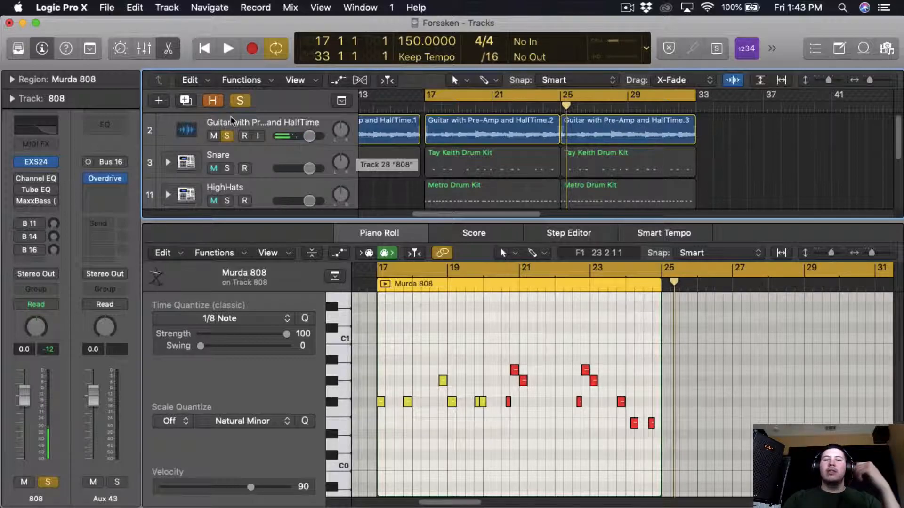
left_click(227, 136)
scroll(404, 165, "down", 3)
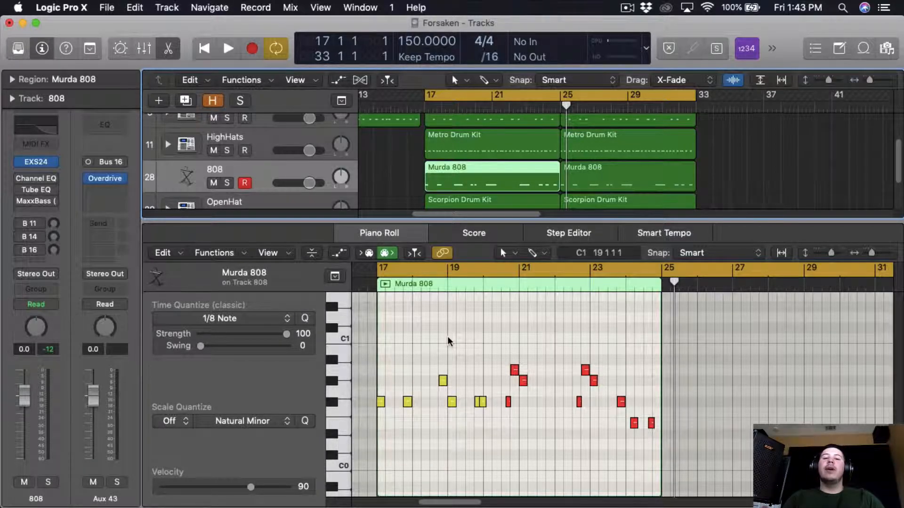
Set the first six Murda 808 notes back to velocity 127 and close the piano roll.
left_click_drag(369, 429, 454, 390)
left_click(473, 425)
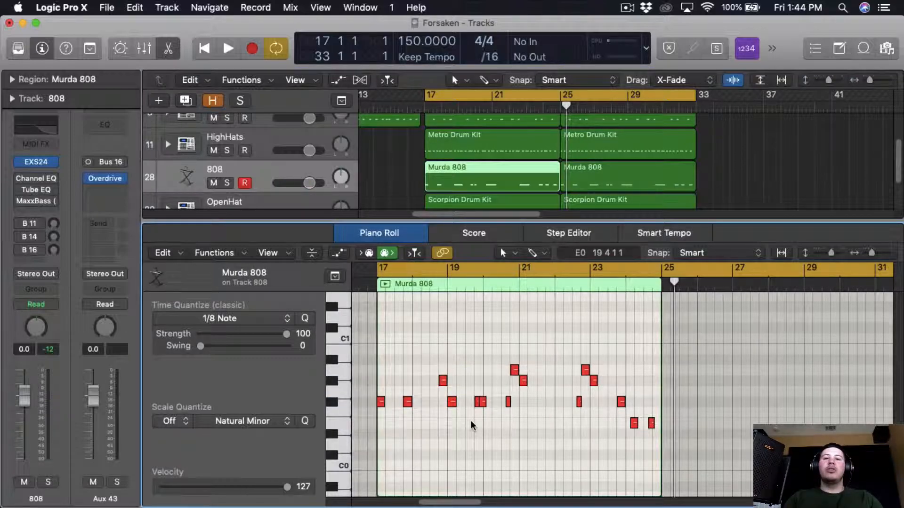
left_click(406, 215)
left_click_drag(404, 222, 424, 490)
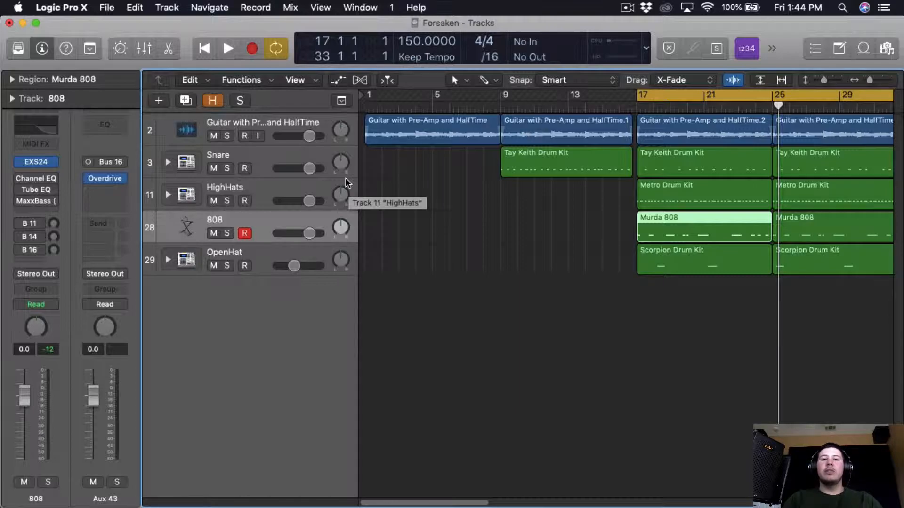
scroll(370, 162, "right", 5)
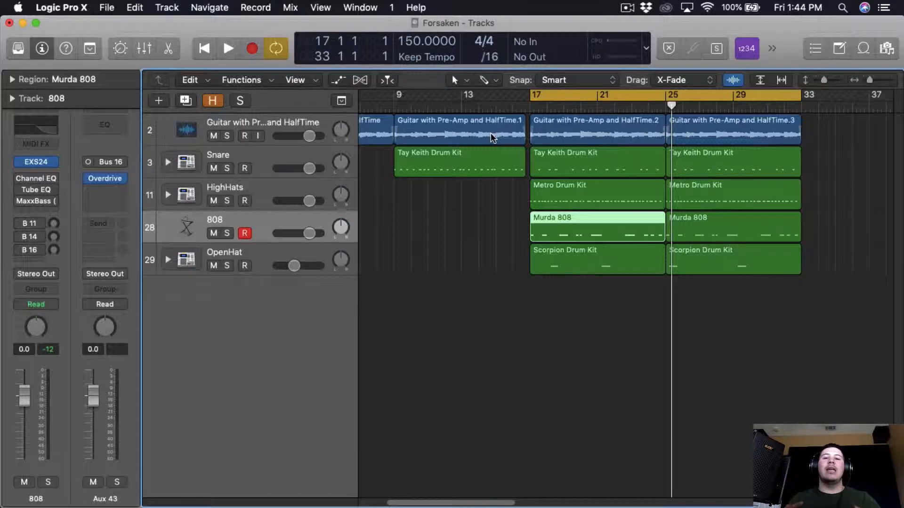
Solo the OpenHat track and play it with the low-cut band of its Channel EQ switched off.
left_click(246, 263)
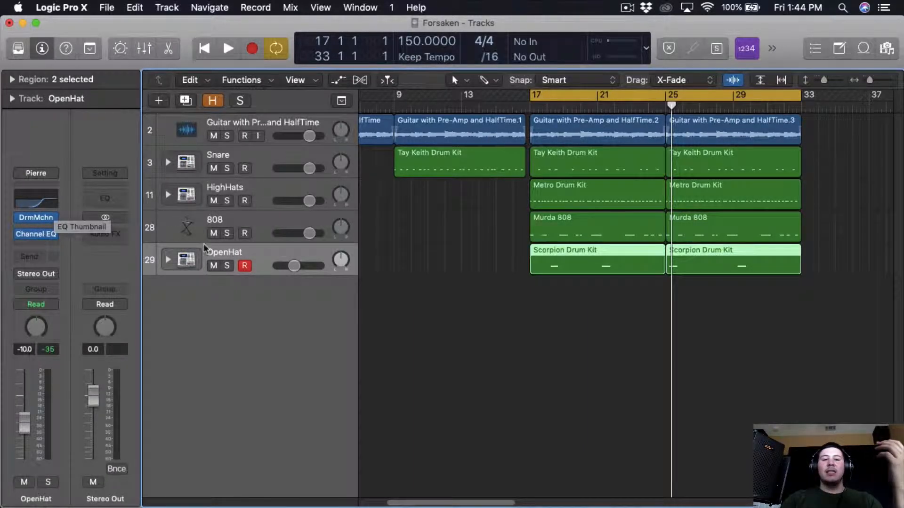
left_click(227, 266)
left_click(40, 201)
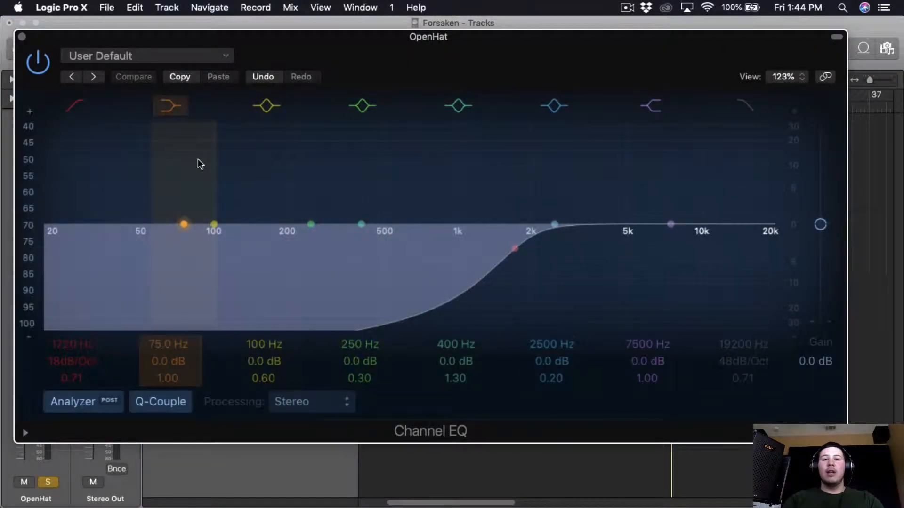
left_click(69, 111)
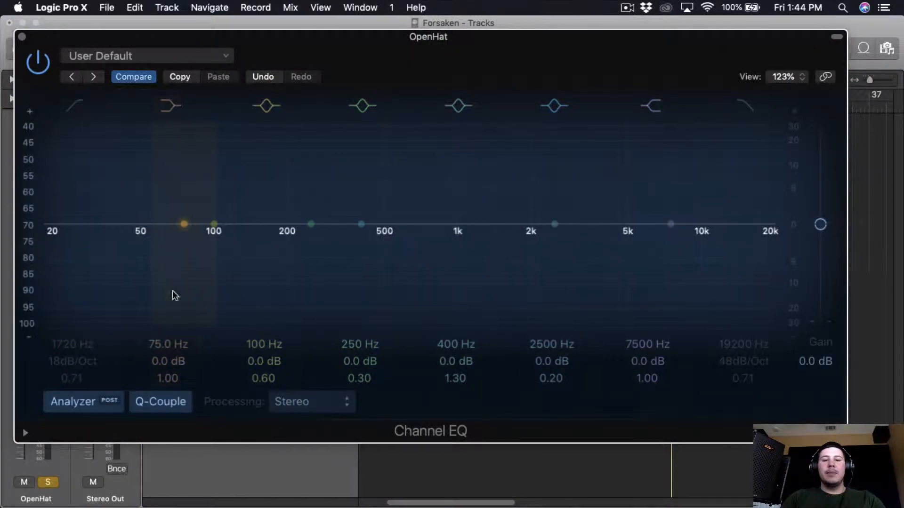
key("space")
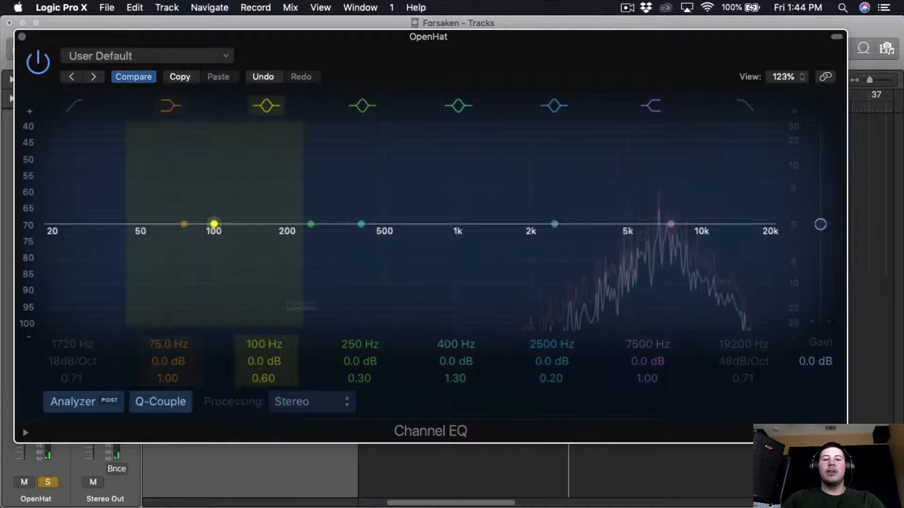
left_click(22, 37)
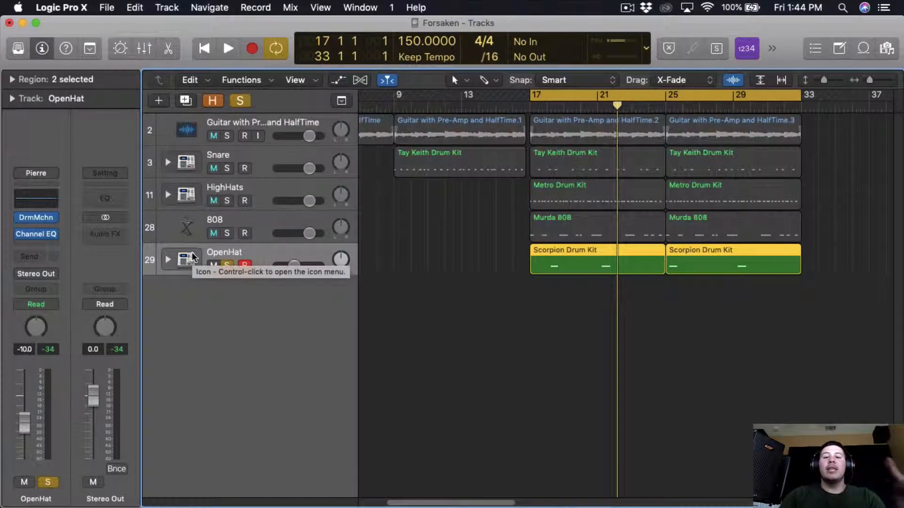
Switch the low-cut band back on in OpenHat's Channel EQ and close the EQ window.
left_click(24, 203)
left_click(74, 104)
left_click(22, 36)
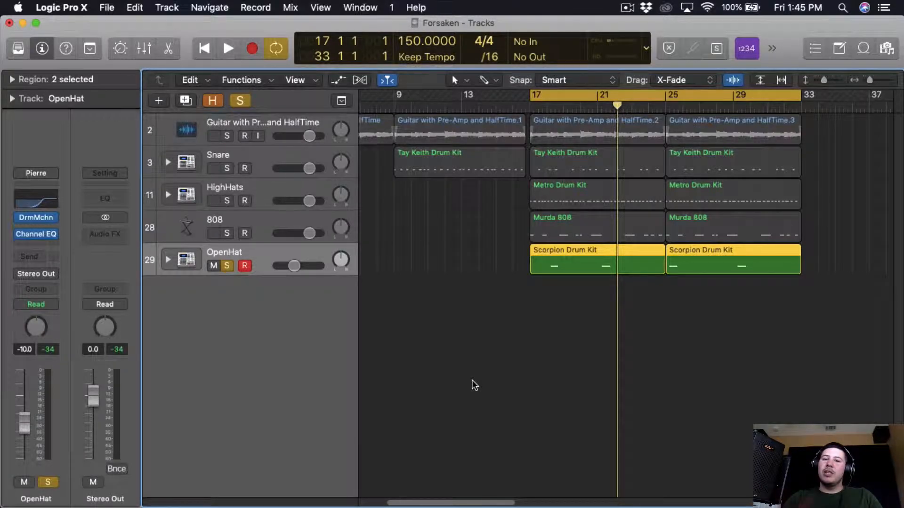
Examine the low-cut curve in the guitar track's Channel EQ and close the EQ window.
left_click(39, 205)
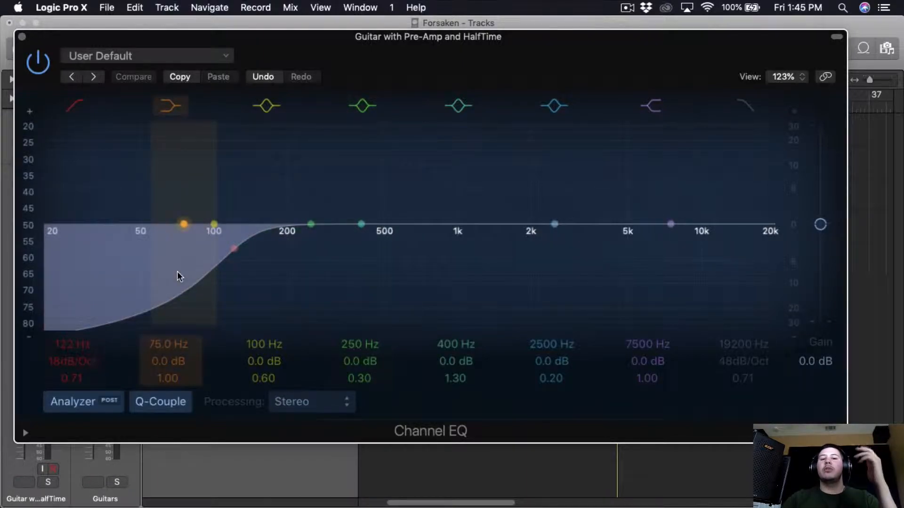
left_click(22, 36)
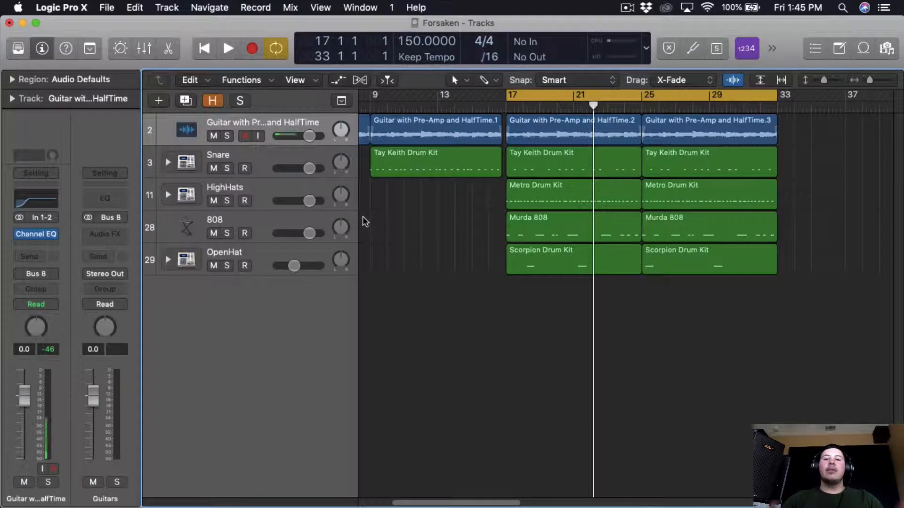
Select the 808 track for inspection, and check the Snare track with solo.
left_click(278, 229)
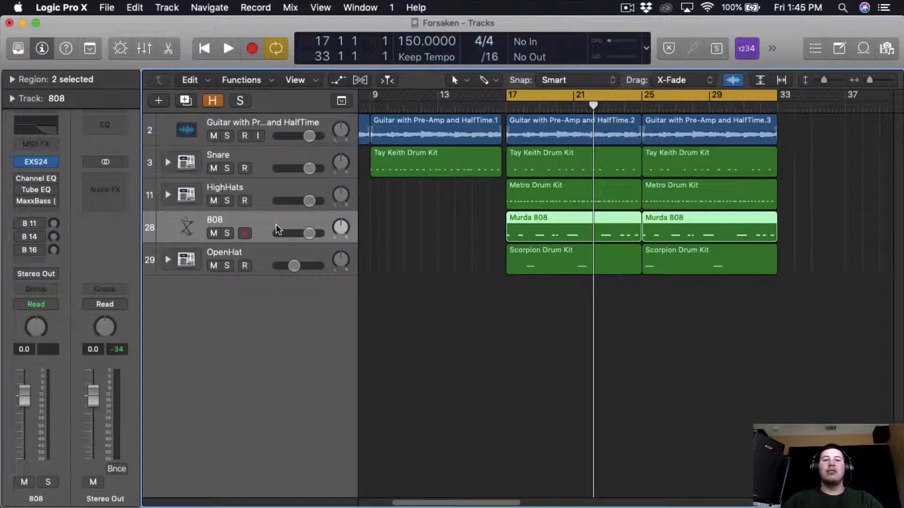
left_click(227, 169)
left_click(237, 156)
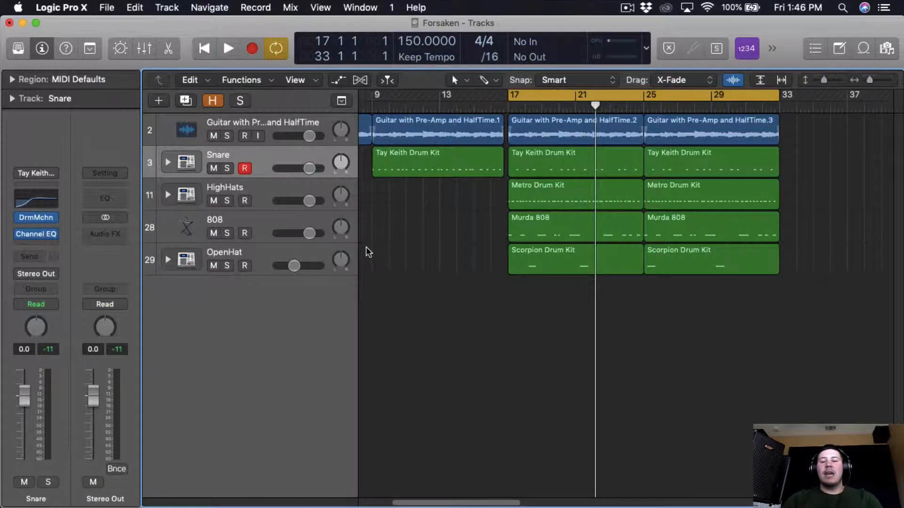
Play the cycle while raising the HighHats and OpenHat track volumes to 6.0 dB.
key("space")
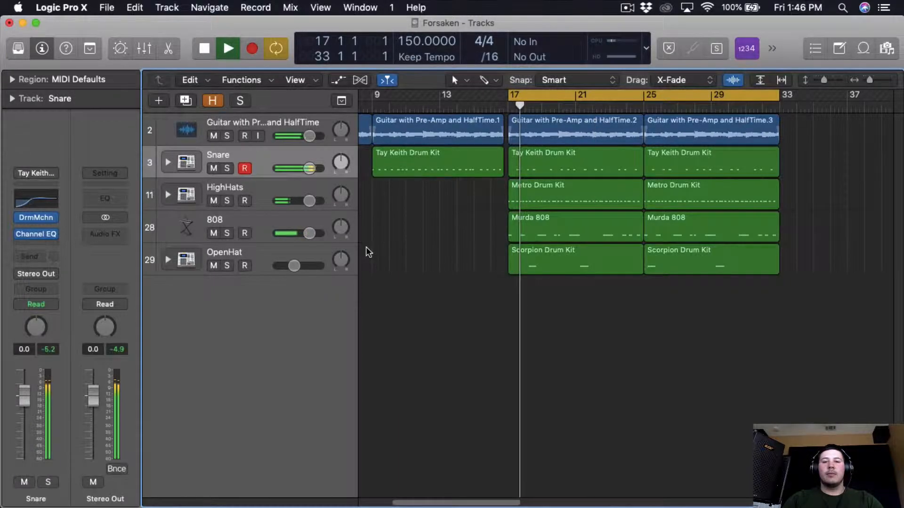
left_click(254, 183)
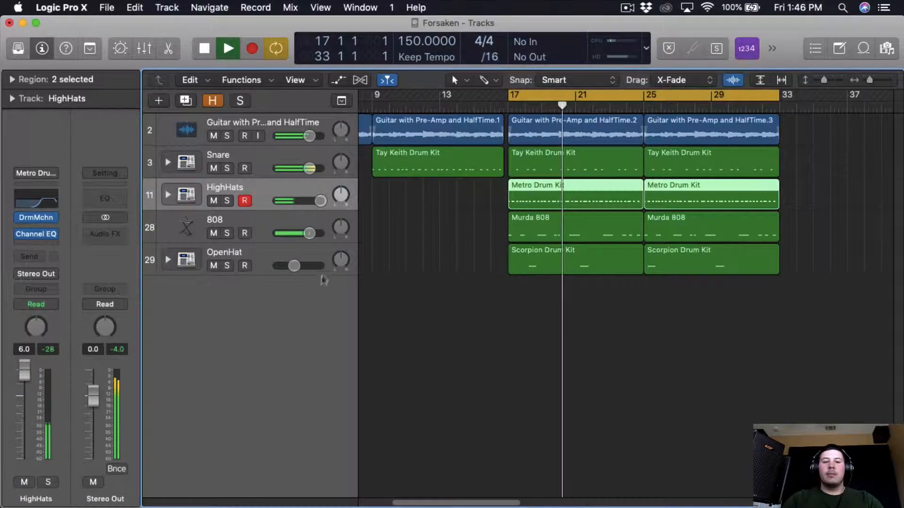
left_click(255, 256)
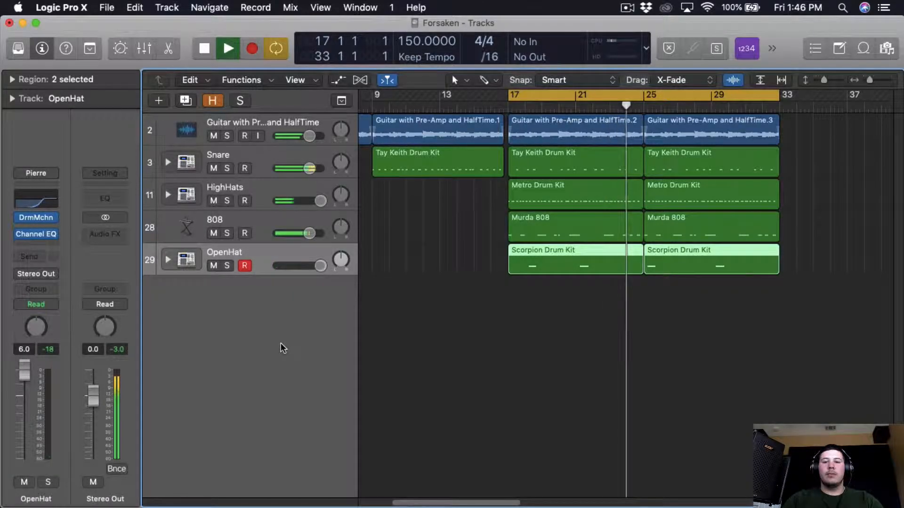
key("space")
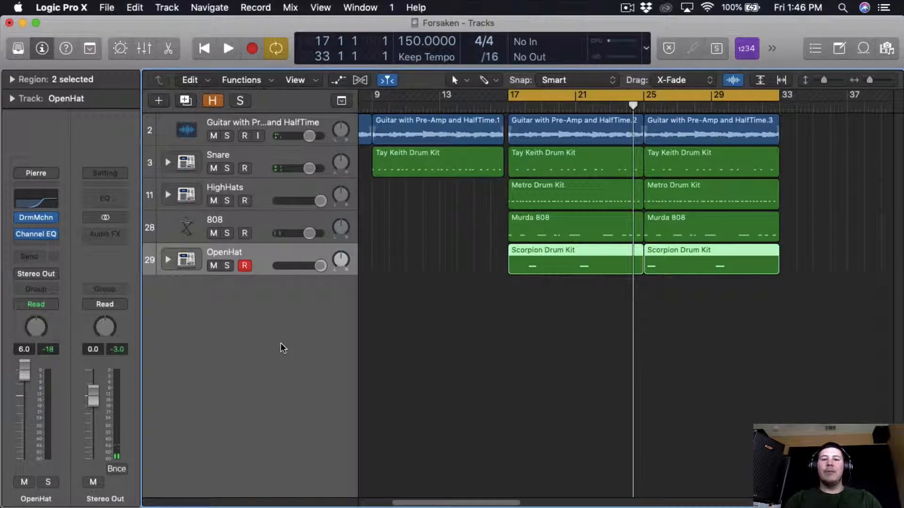
Set the HighHats track volume to 0 dB and lower the OpenHat track volume to about -10 dB.
left_click(283, 189)
double_click(24, 349)
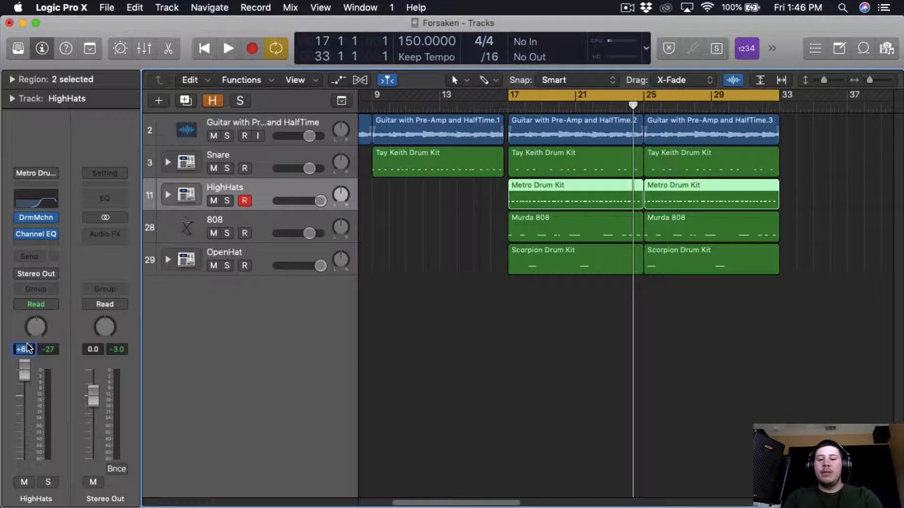
type("0")
key("Return")
left_click(232, 256)
Examine the MB Snare (3) pad's volume in the Snare track's Drum Machine Designer and close the window.
left_click(43, 220)
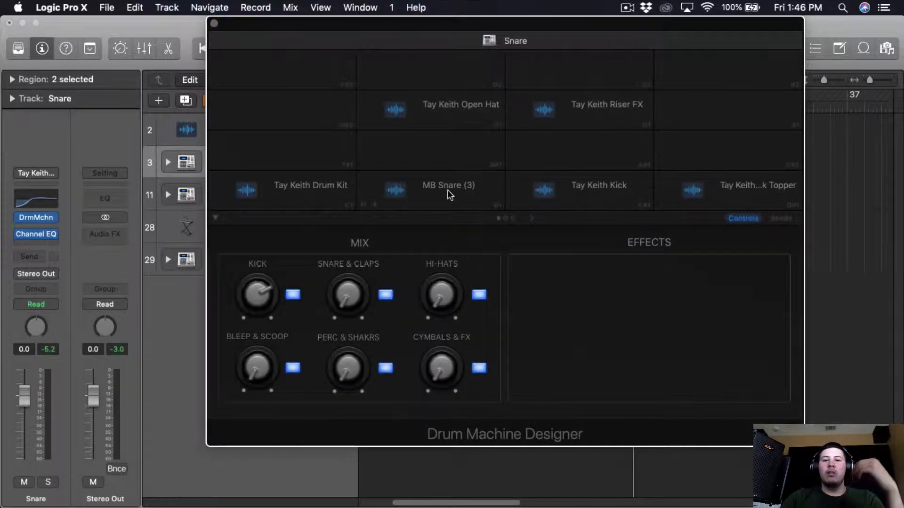
left_click(402, 196)
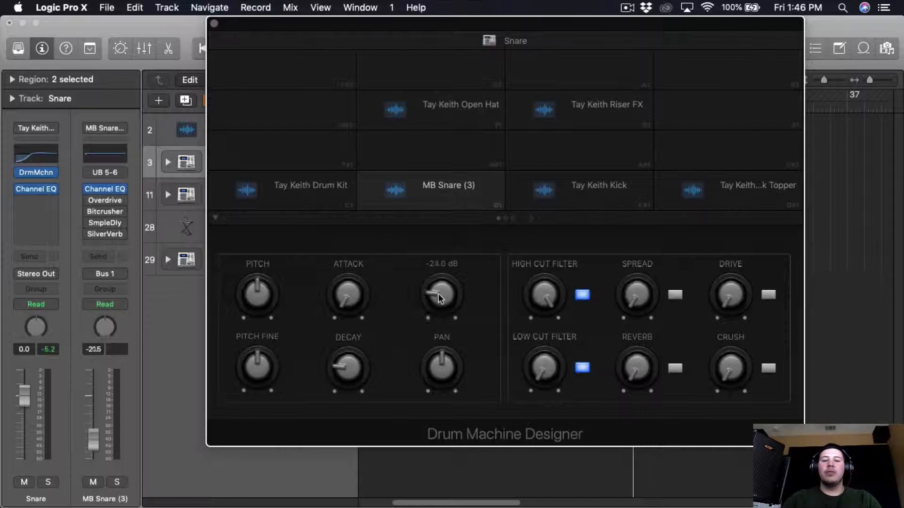
key("super+w")
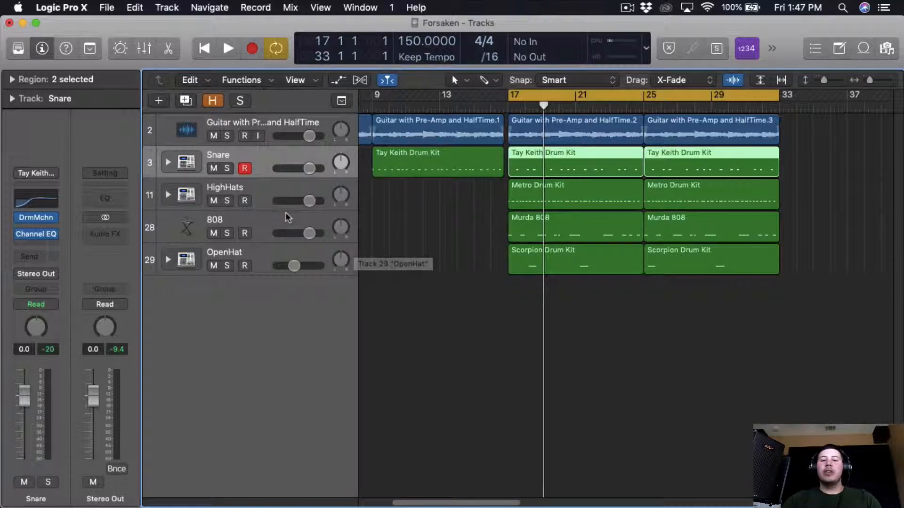
View the EXS24 instrument on the 808 track and solo the track.
left_click(276, 230)
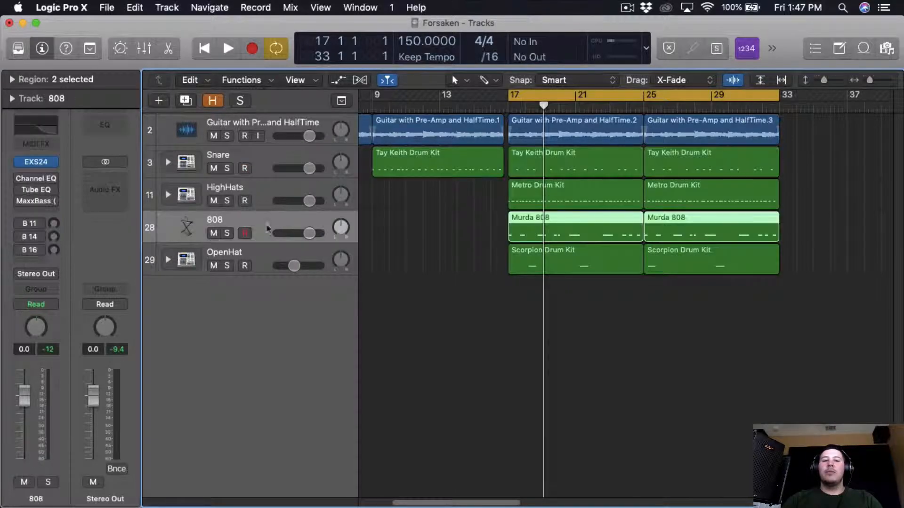
left_click(40, 165)
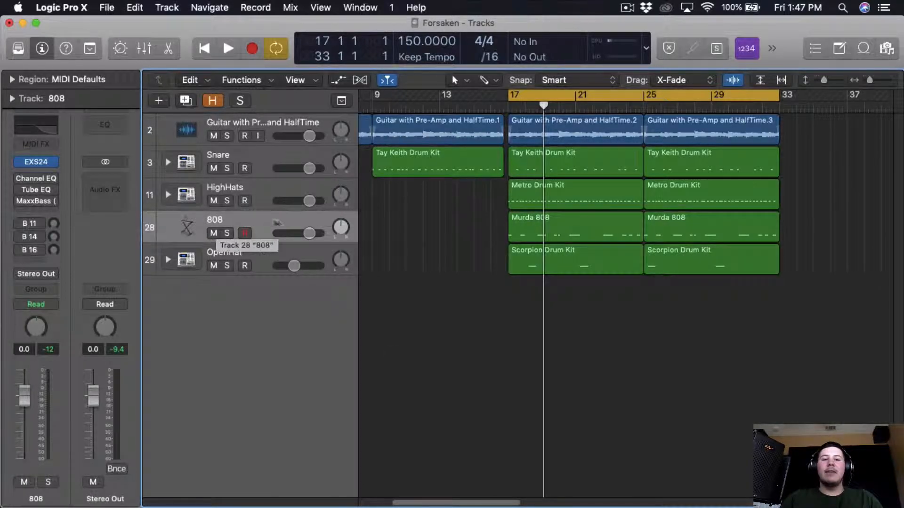
left_click(226, 233)
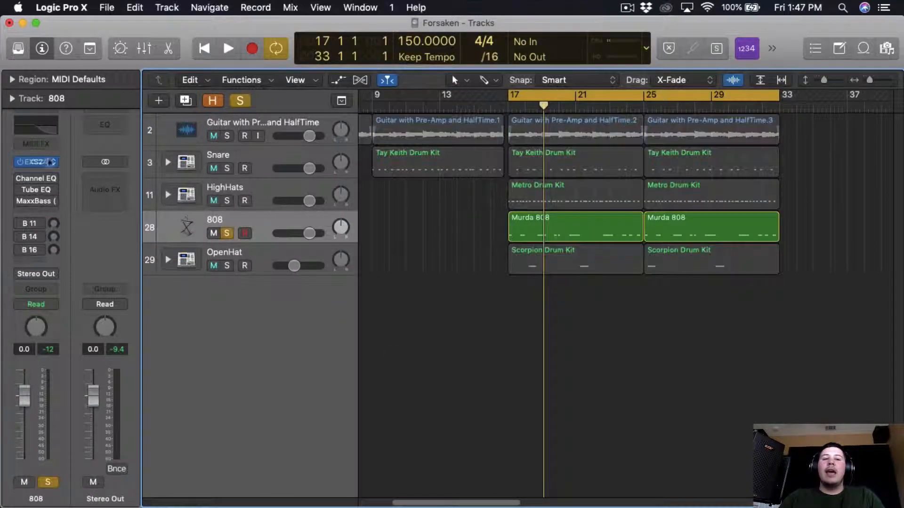
Turn on the 808's Channel EQ and audition the track with the high-cut band switched off.
left_click(36, 180)
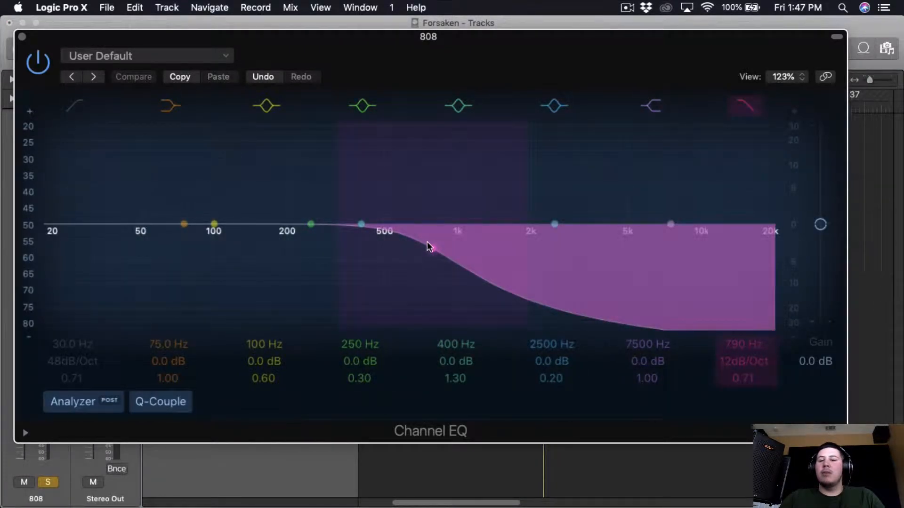
left_click(746, 105)
left_click_drag(664, 57, 661, 44)
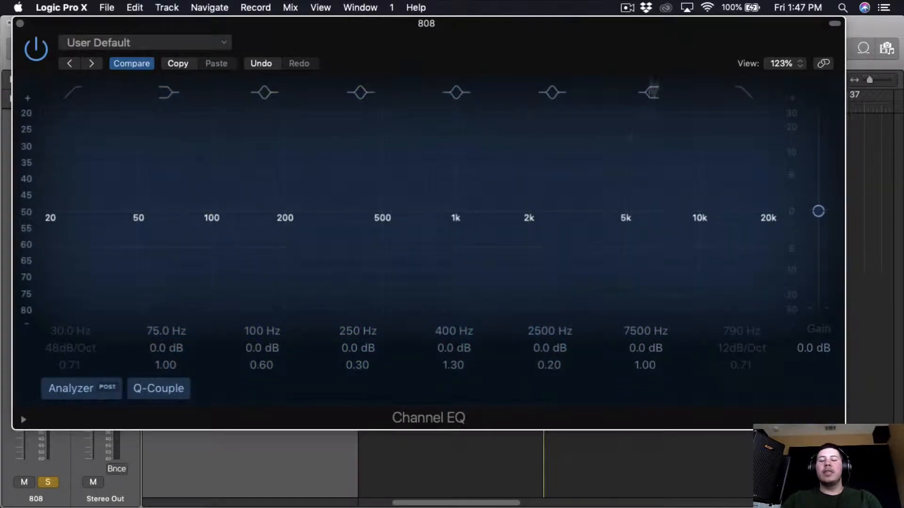
key("space")
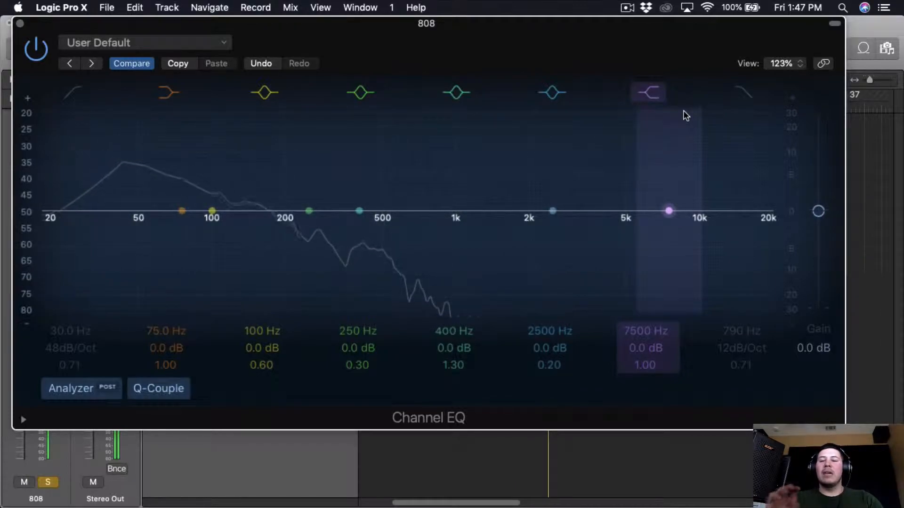
key("space")
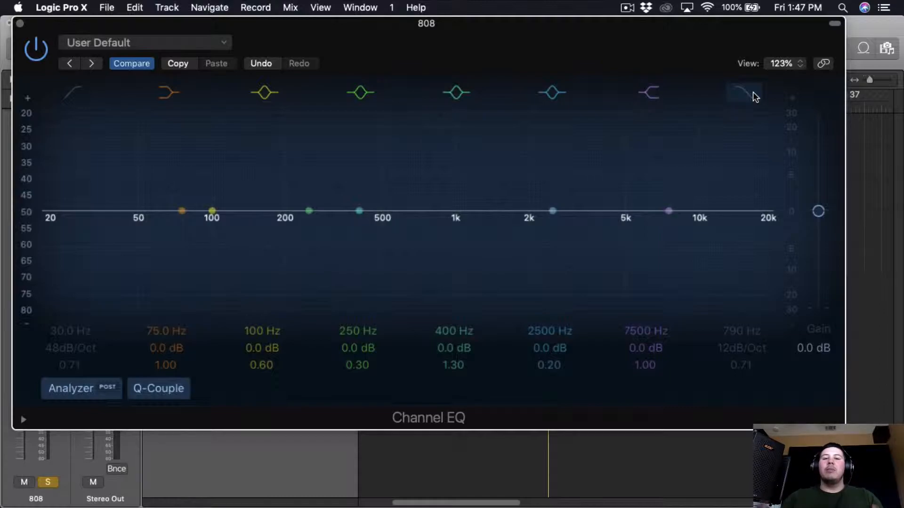
Switch the 808 EQ's high-cut band back on, audition the result and close the EQ window.
left_click(752, 92)
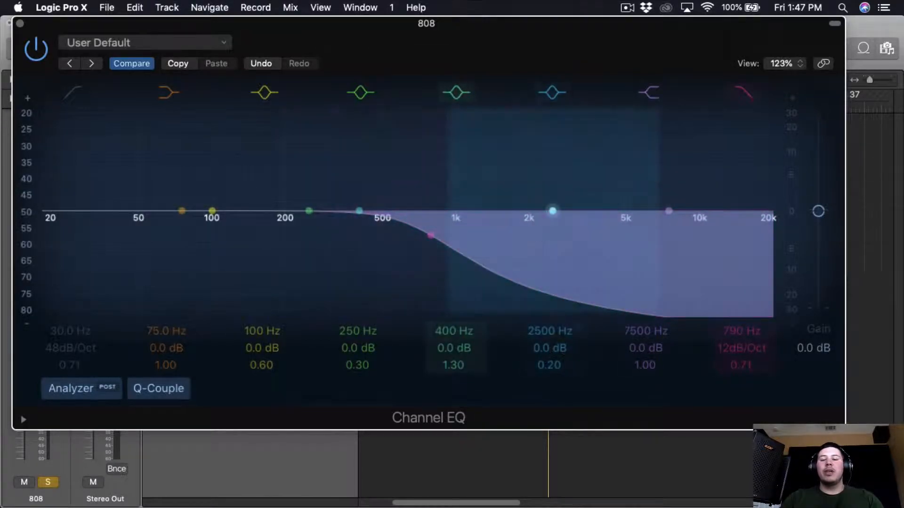
key("space")
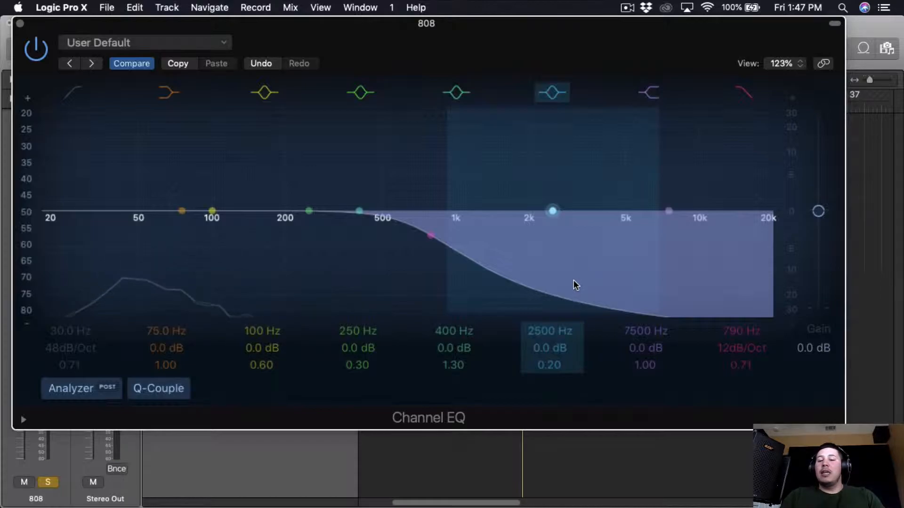
left_click(20, 24)
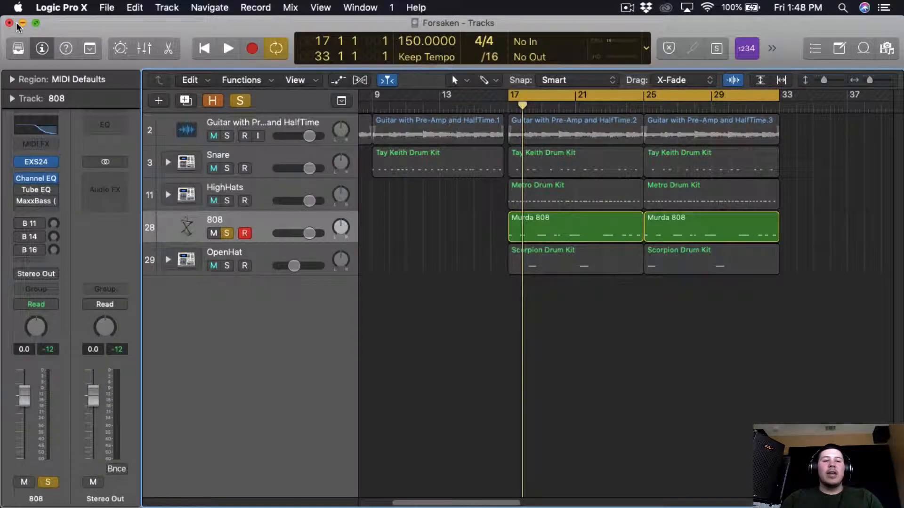
Turn on the Vintage Tube EQ on the 808 track and load its Factory Default preset.
left_click(33, 190)
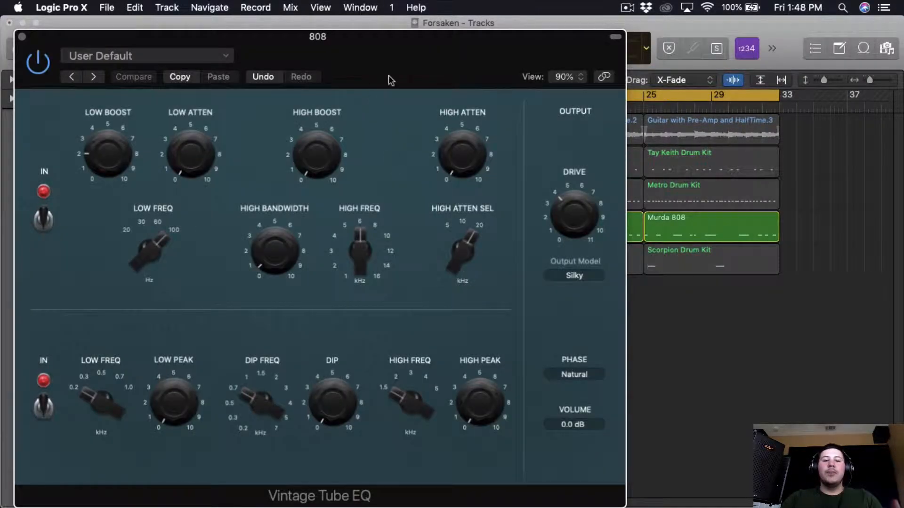
left_click_drag(378, 50, 544, 57)
mouse_move(443, 231)
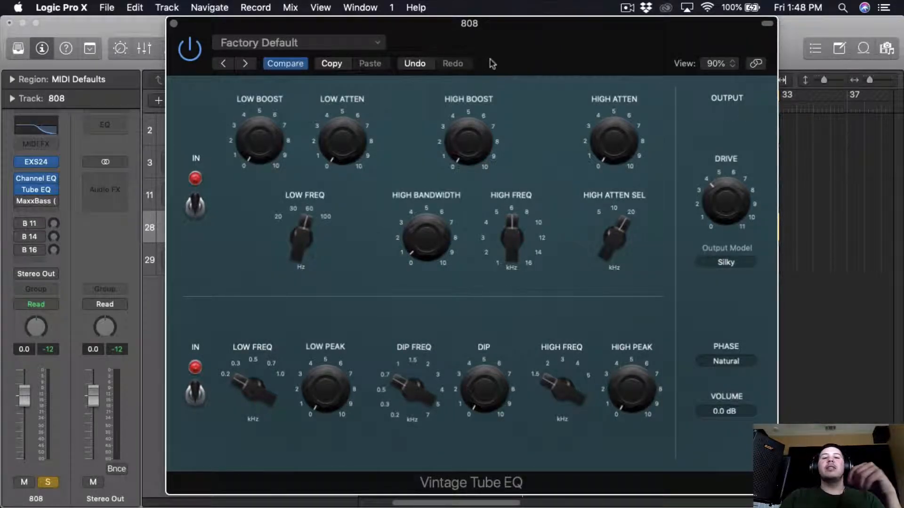
left_click_drag(492, 64, 497, 63)
mouse_move(317, 250)
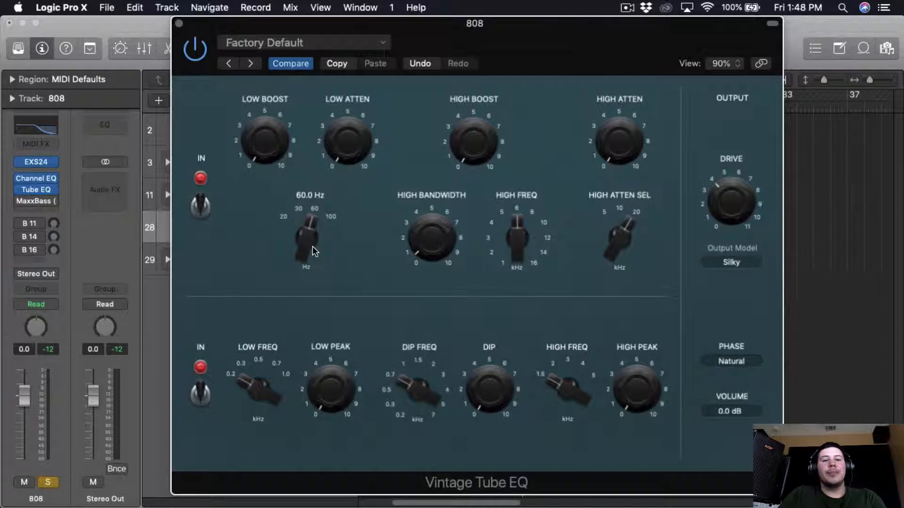
Set the Tube EQ's Low Freq to 100 Hz and Low Boost to 2.0, audition the 808 and close the window.
left_click_drag(312, 246, 283, 117)
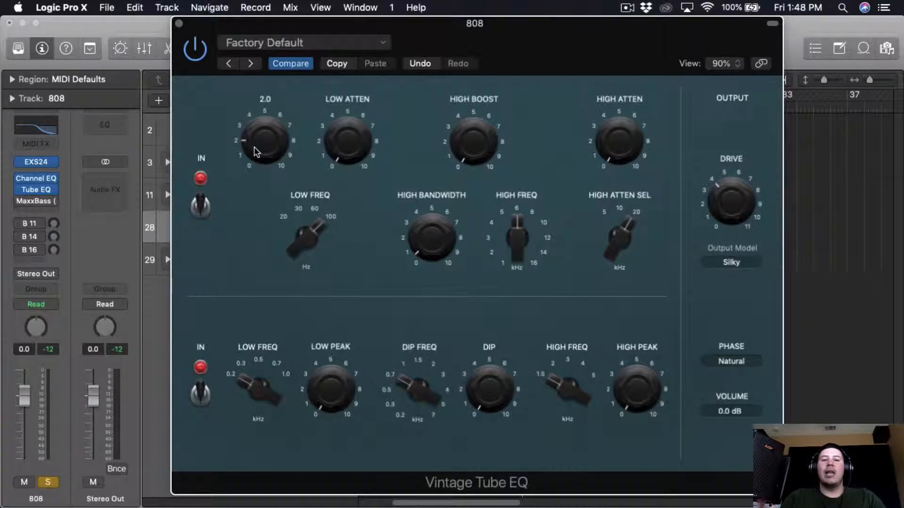
left_click_drag(258, 141, 262, 181)
left_click_drag(268, 147, 264, 117)
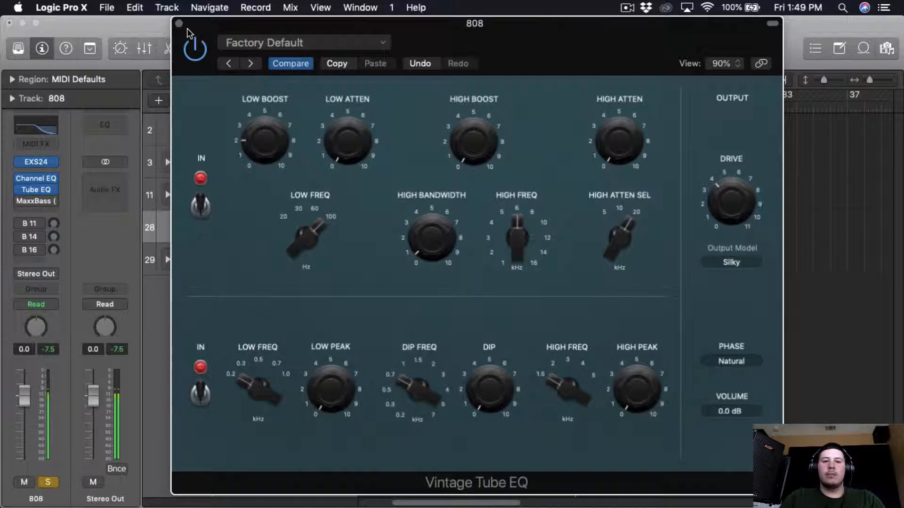
left_click_drag(311, 213, 264, 148)
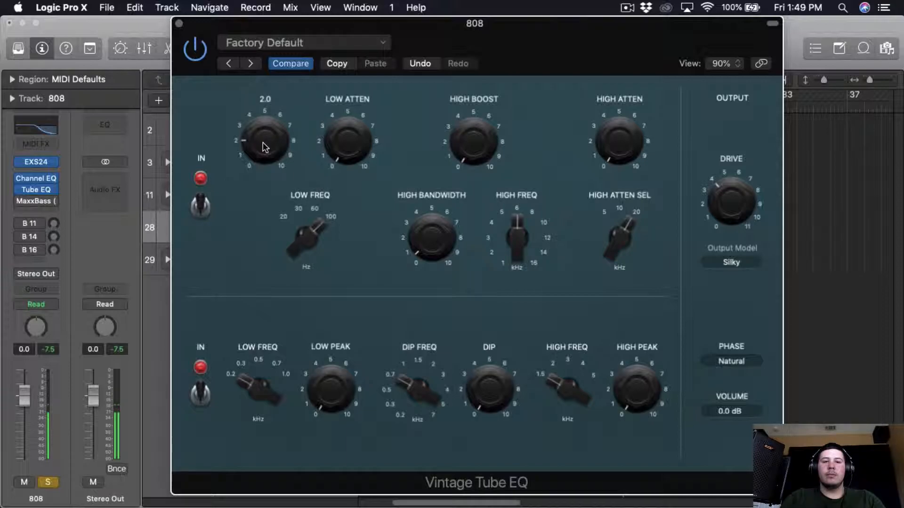
left_click(179, 23)
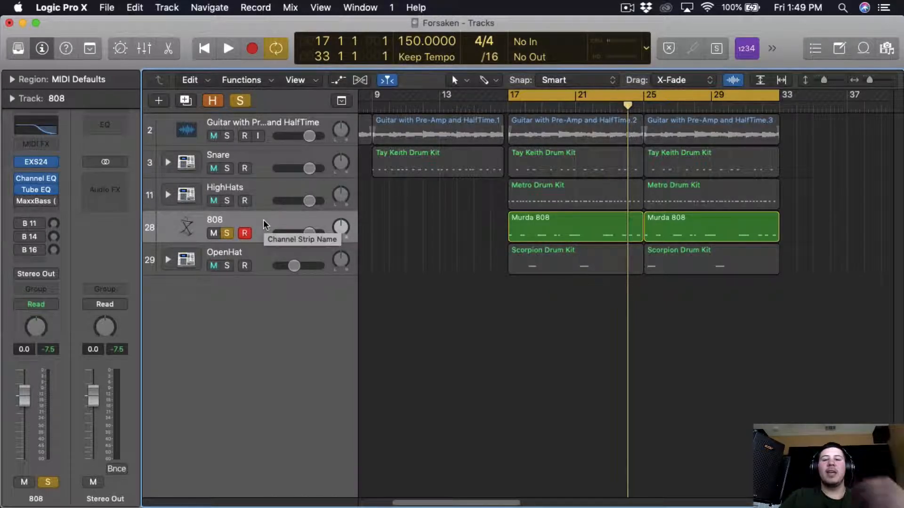
Turn on the MaxxBass plug-in on the 808 track and load the MaxxBass Full Reset preset.
left_click(21, 202)
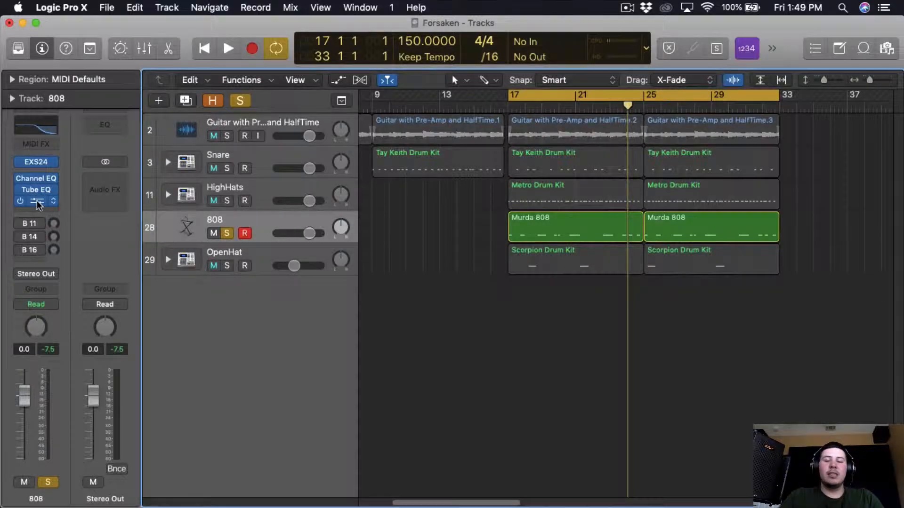
left_click(37, 201)
left_click(141, 56)
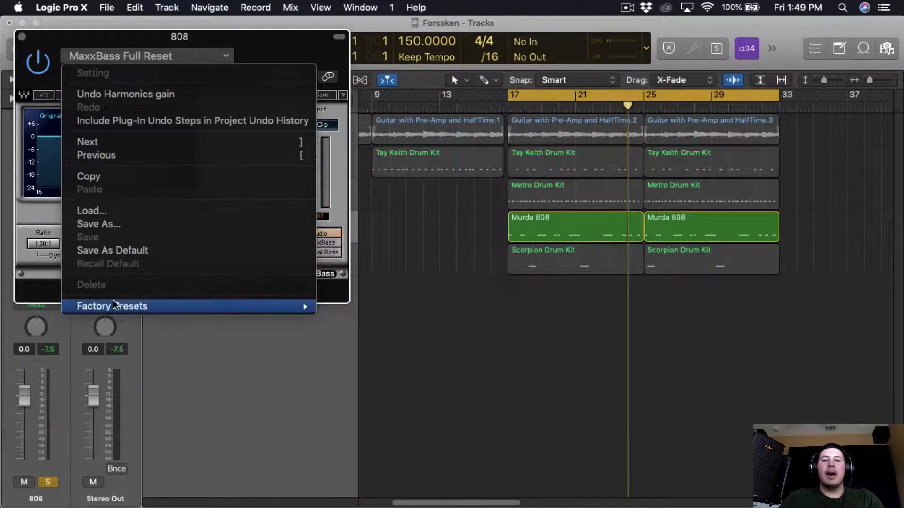
mouse_move(264, 306)
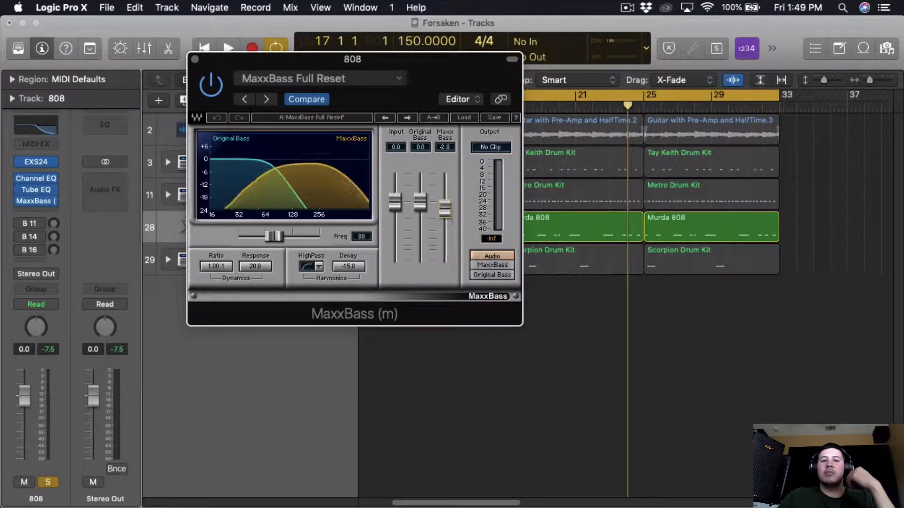
Pull the MaxxBass level down to -inf, play the 808 while raising it to -9.4, and close the plug-in.
left_click_drag(444, 210, 448, 224)
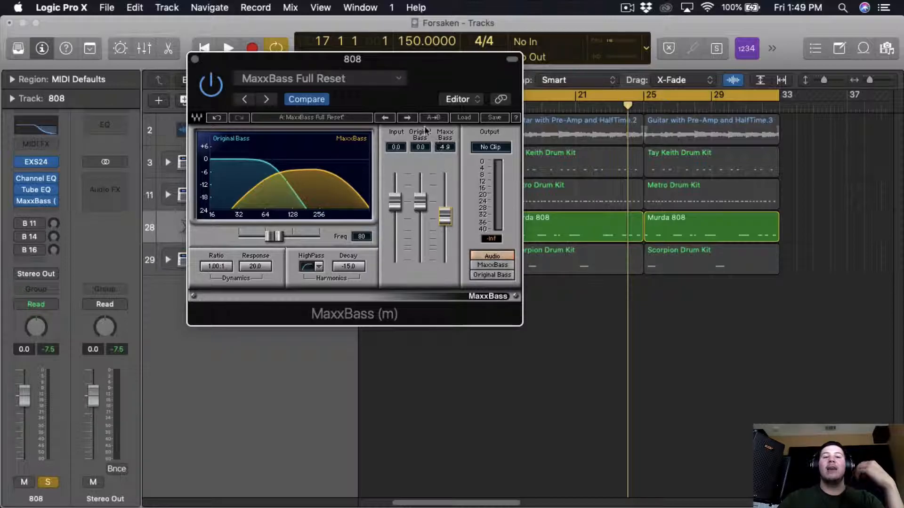
left_click_drag(413, 94, 422, 100)
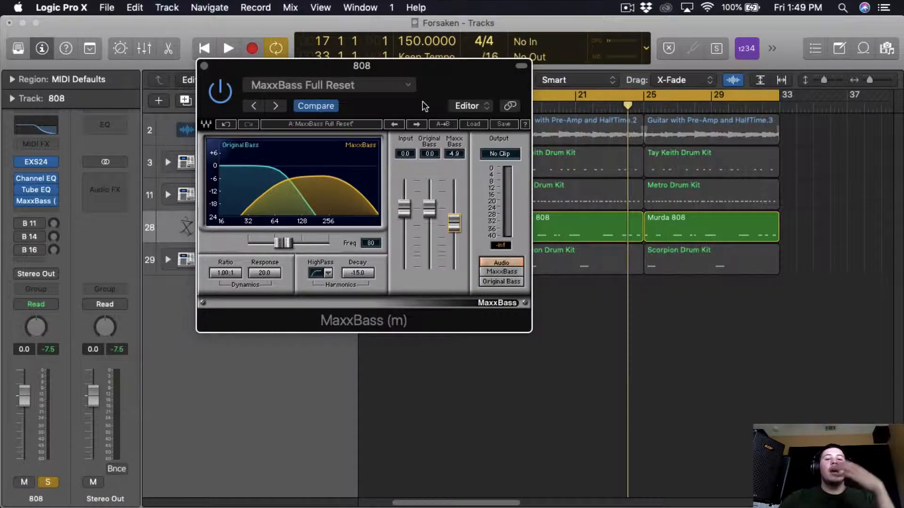
left_click_drag(280, 243, 284, 244)
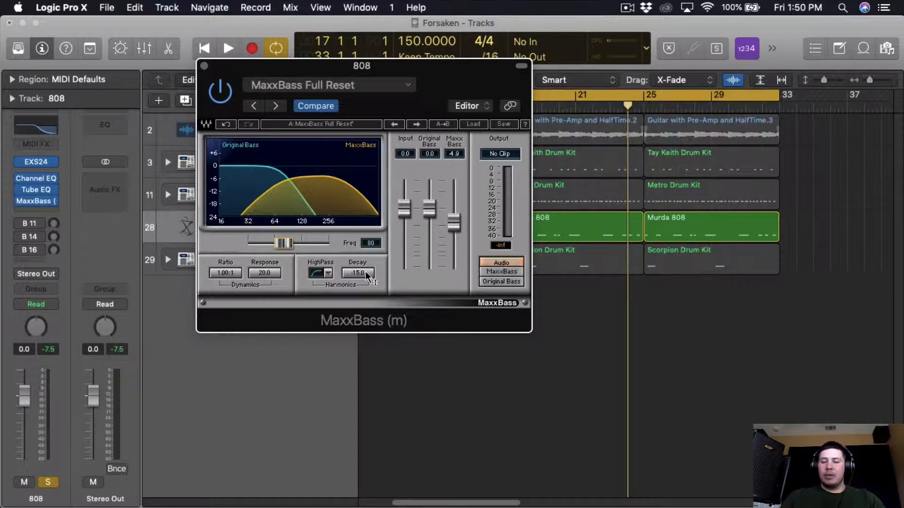
left_click_drag(451, 225, 458, 268)
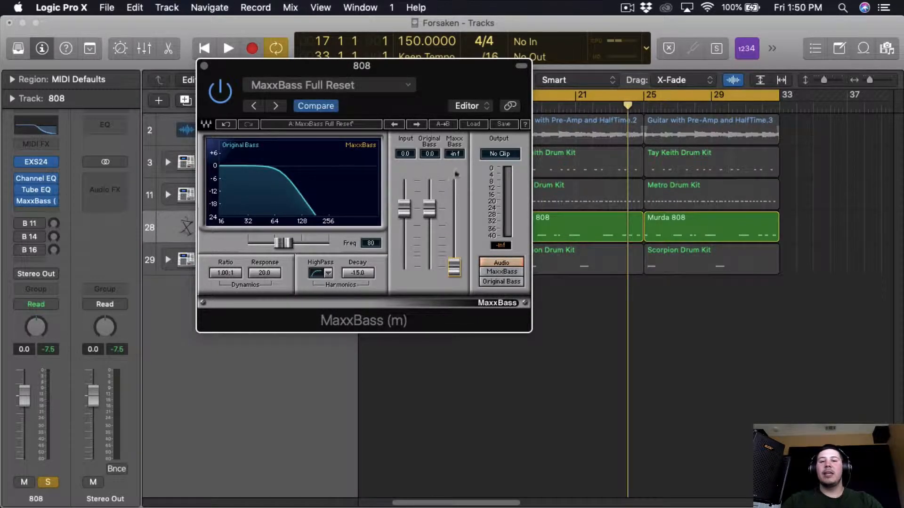
key("space")
left_click_drag(454, 268, 454, 234)
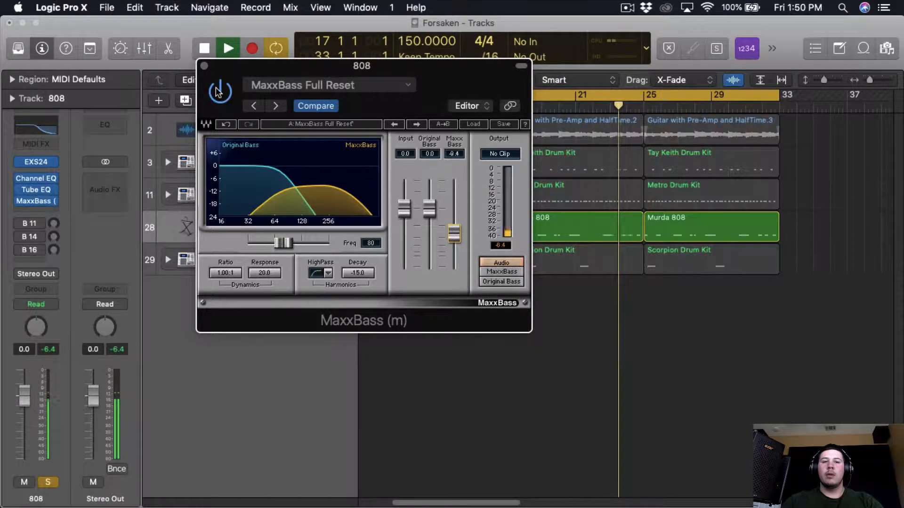
key("space")
left_click(204, 65)
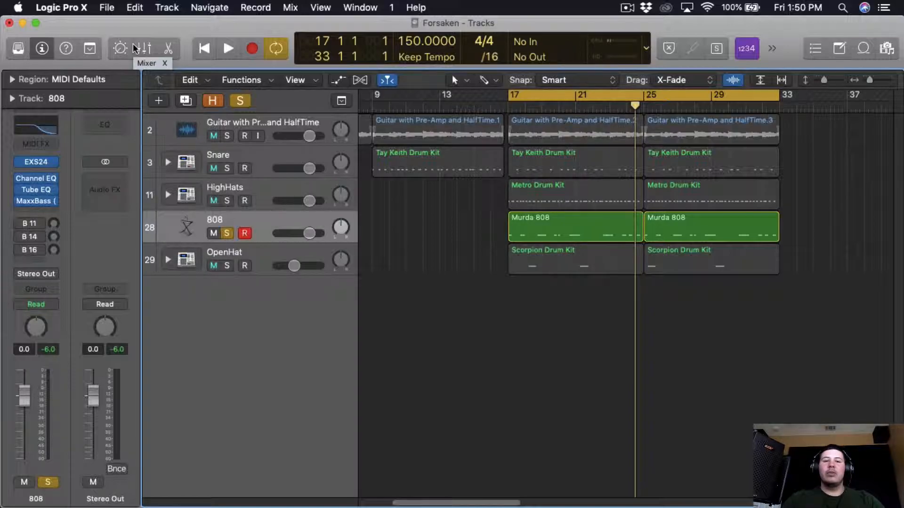
Show the Mixer enlarged and examine the Heat control of the Little Radiator plug-in on the B 11 aux channel.
left_click(147, 63)
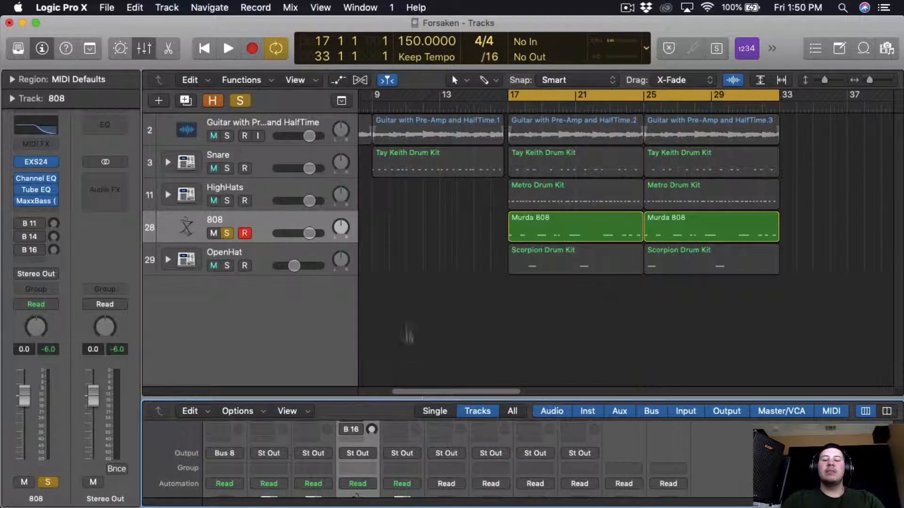
left_click_drag(386, 359, 386, 157)
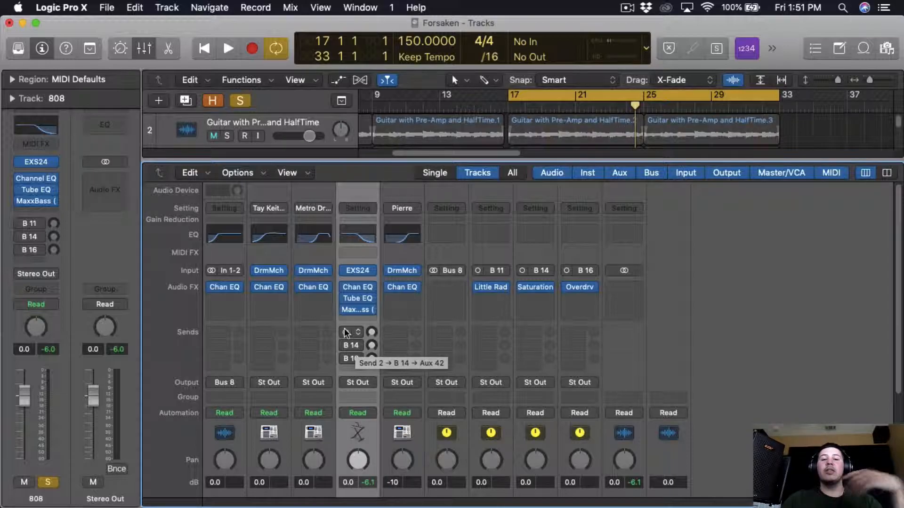
left_click(495, 288)
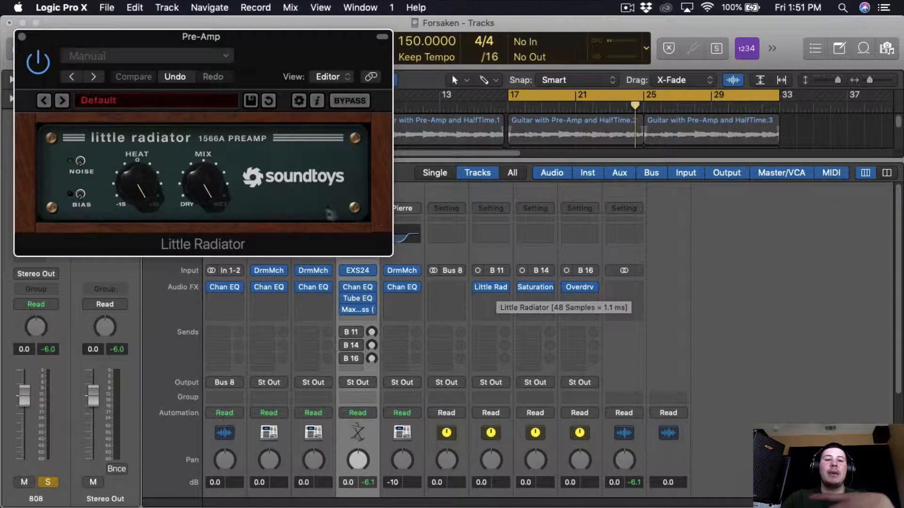
left_click_drag(273, 78, 358, 75)
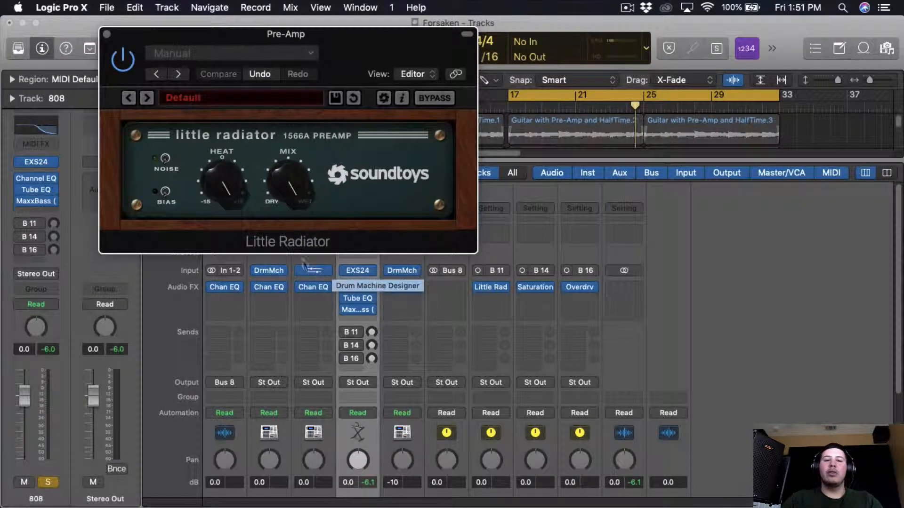
left_click_drag(228, 200, 228, 197)
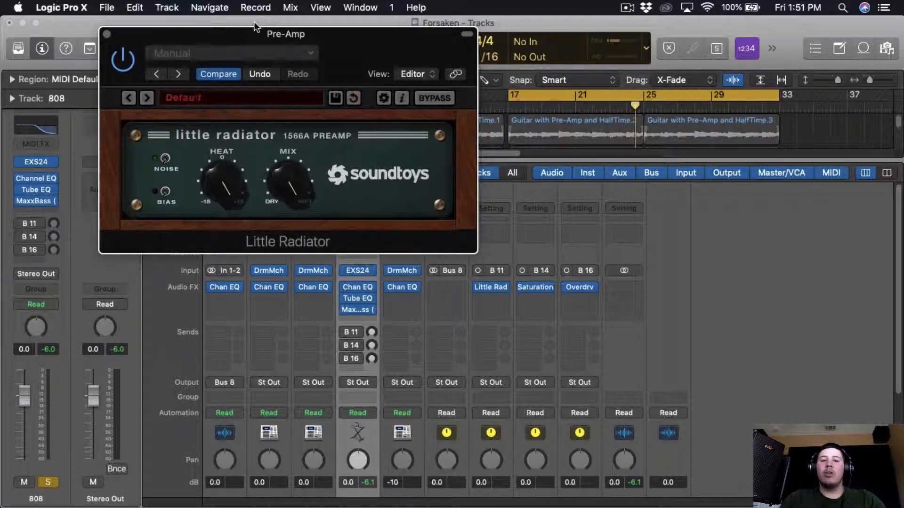
Examine the Saturation Knob on the B 14 aux channel and the Overdrive on the B 16 aux channel.
left_click(535, 287)
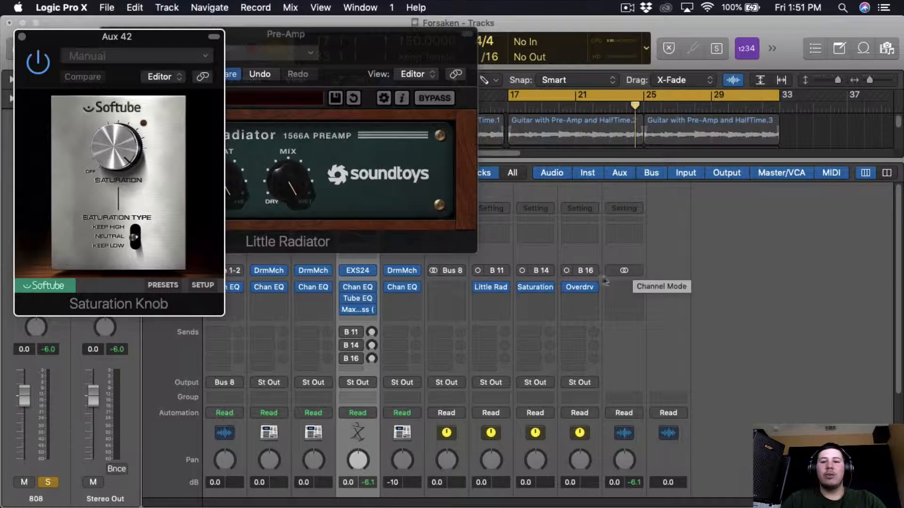
left_click(580, 287)
left_click_drag(86, 152, 85, 170)
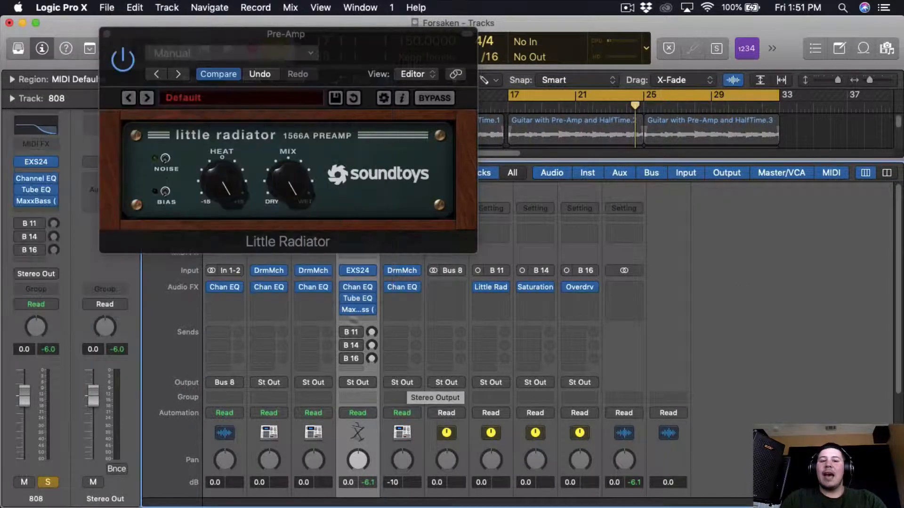
Turn on the 808 channel's B 11 send and show the bus list of its empty send slot with Bus 11 → Pre-Amp.
left_click(344, 333)
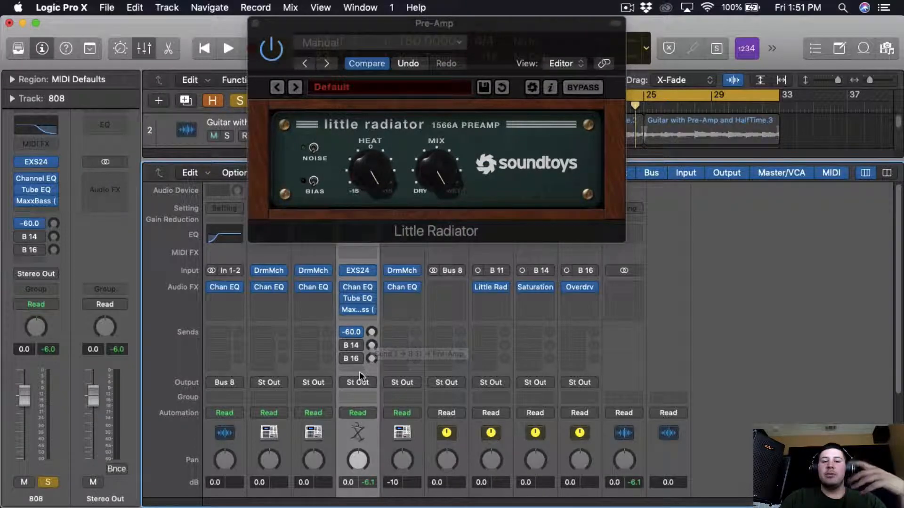
left_click(360, 371)
mouse_move(365, 448)
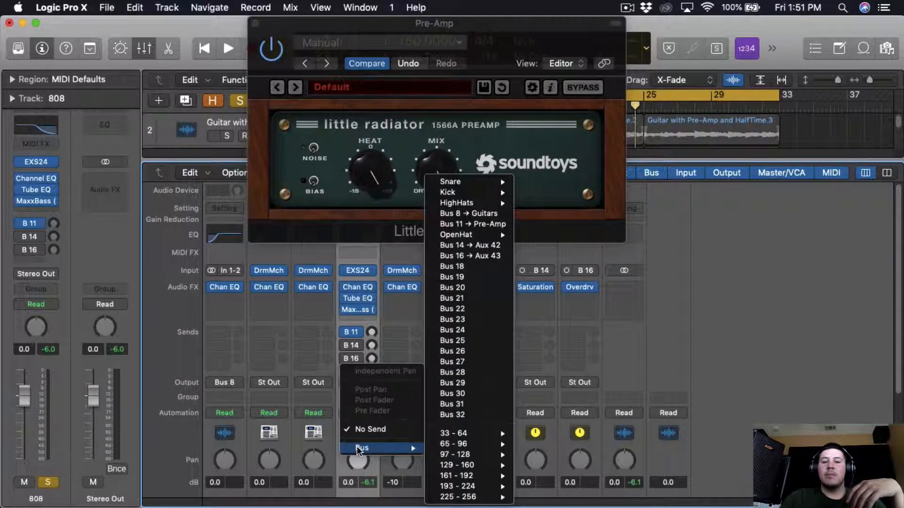
left_click(501, 226)
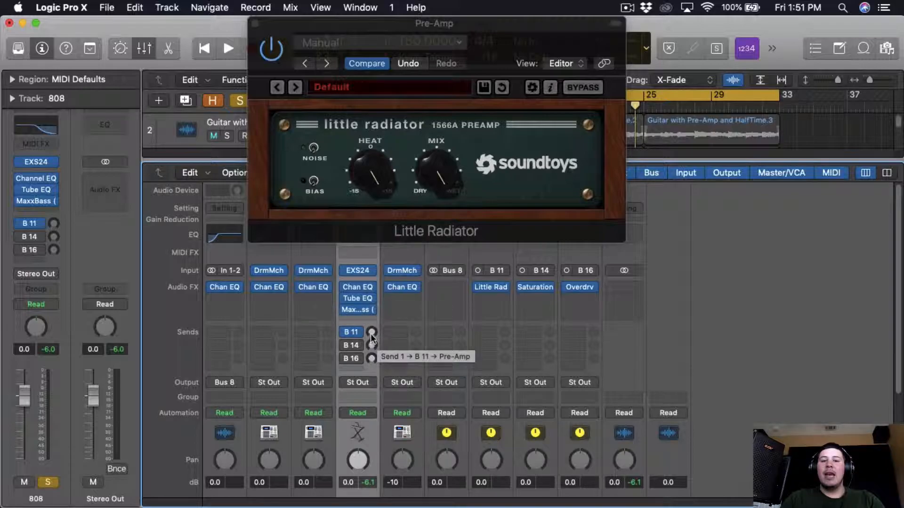
Try out the B 11 send level, play the beat with solo off, and raise the 808's B 11 send to about -18.5.
left_click_drag(371, 335, 387, 274)
left_click_drag(371, 331, 372, 358)
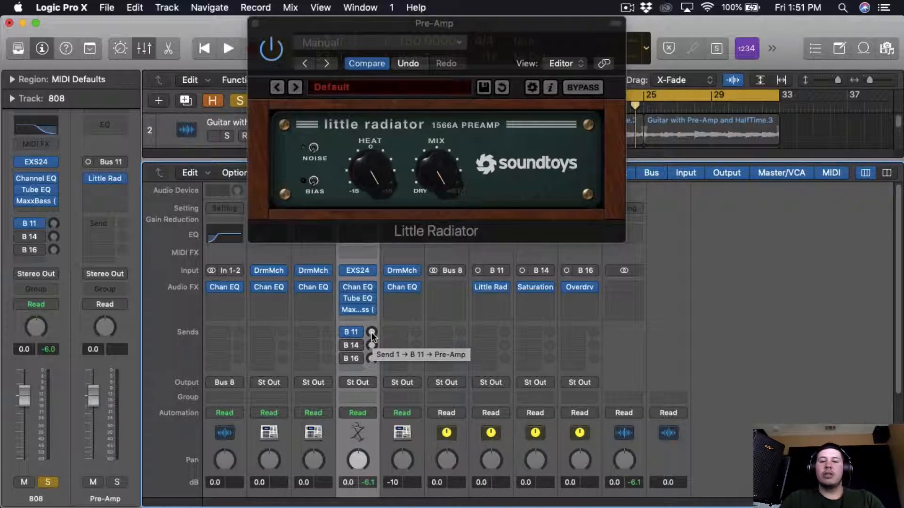
key("space")
scroll(372, 335, "down", 5)
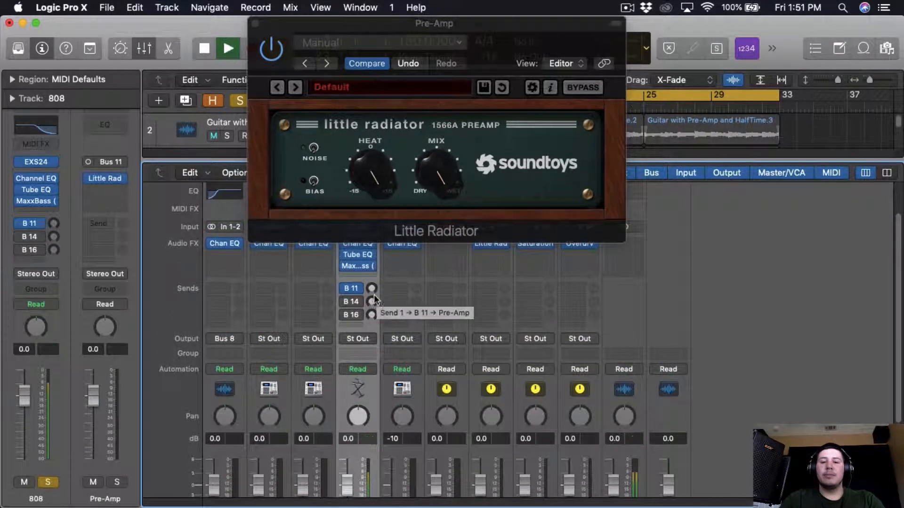
left_click(239, 97)
left_click_drag(371, 289, 382, 313)
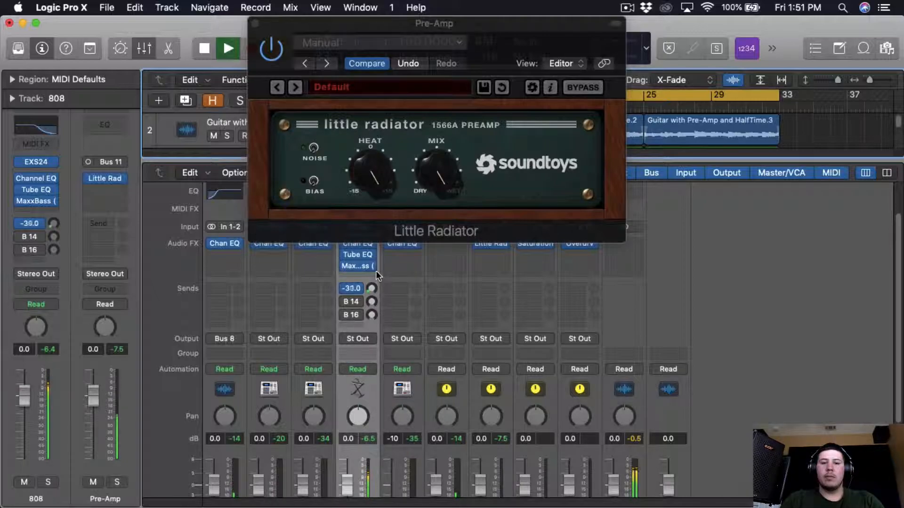
left_click_drag(376, 264, 375, 256)
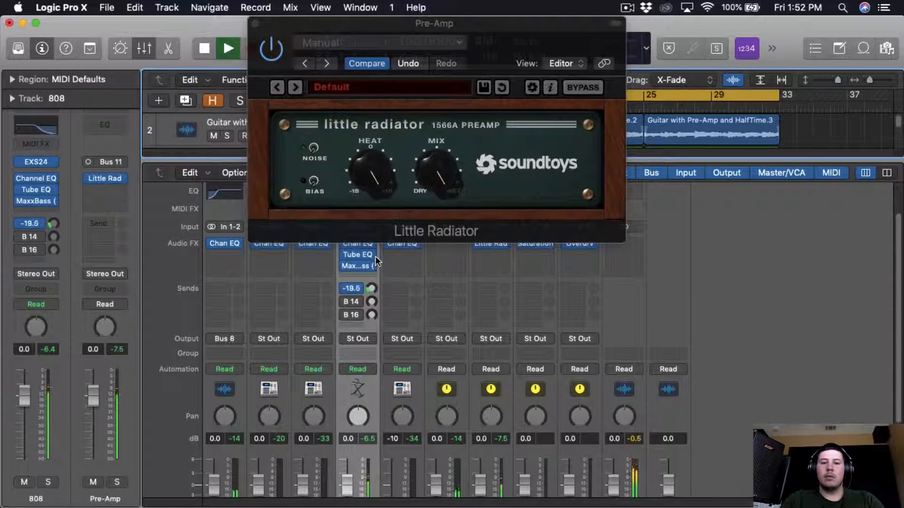
Check the channel meters while the beat plays, stop playback and close the Little Radiator window.
scroll(382, 298, "down", 4)
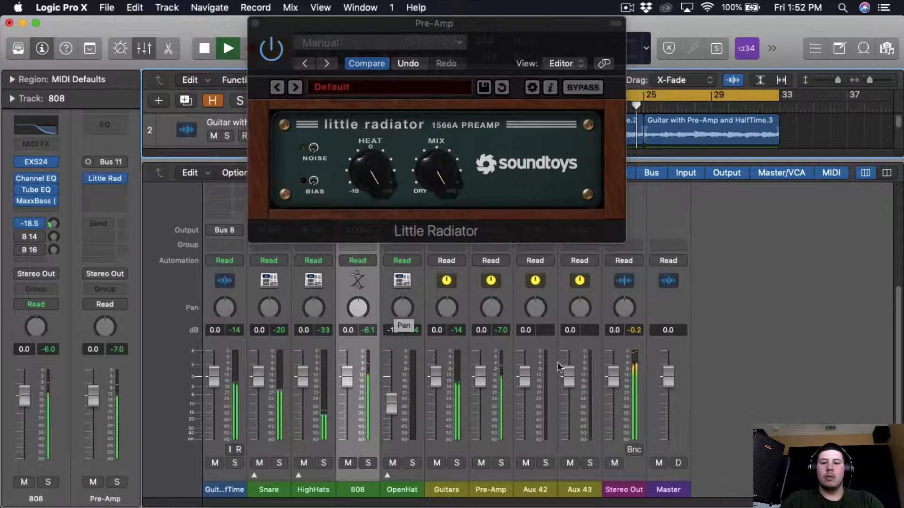
scroll(400, 324, "up", 3)
scroll(414, 340, "down", 1)
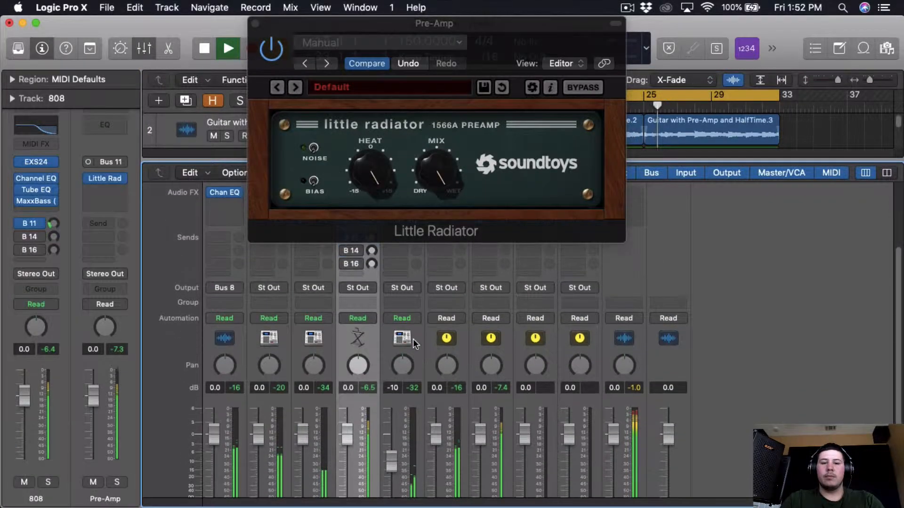
key("space")
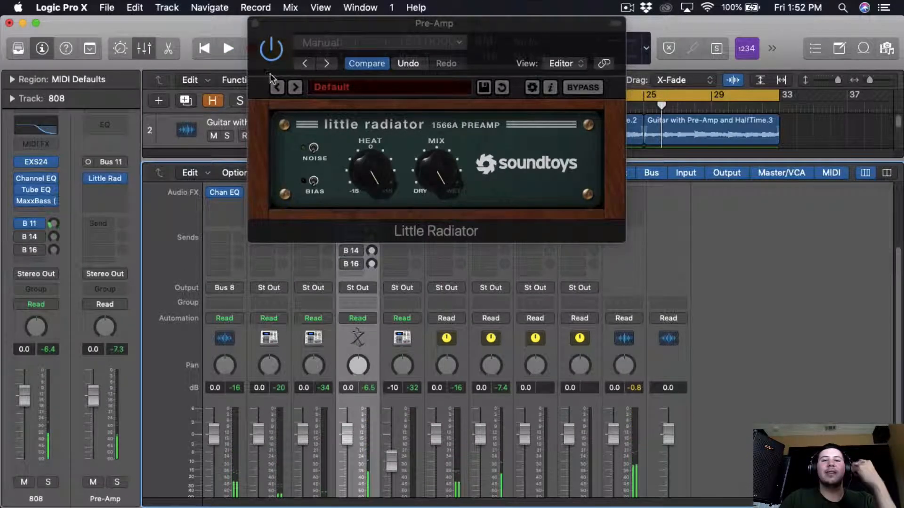
scroll(331, 300, "up", 3)
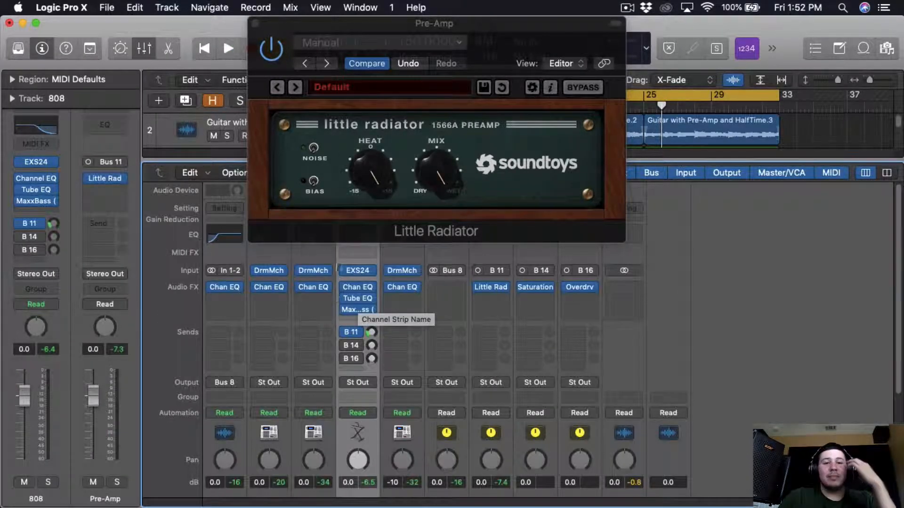
left_click(255, 23)
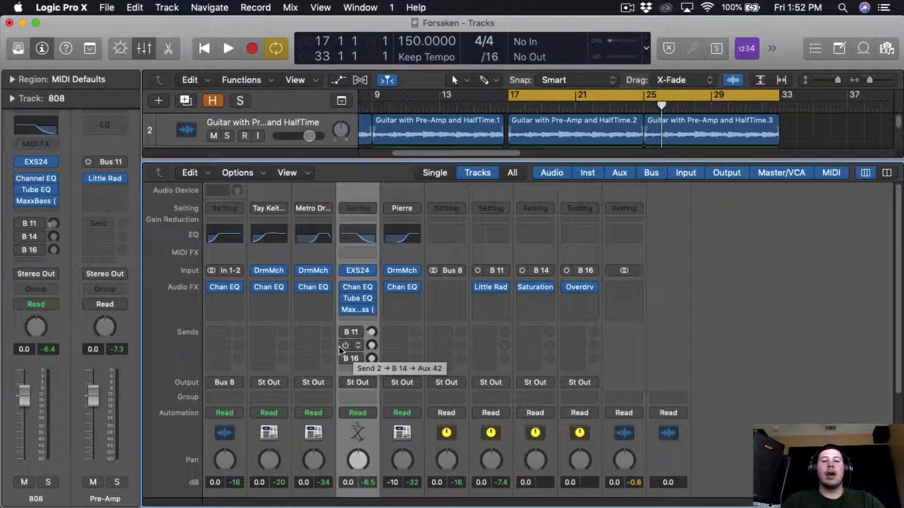
Switch the 808 from the B 11 send to the B 14 send and check the Saturation Knob plug-in on Aux 42.
key("space")
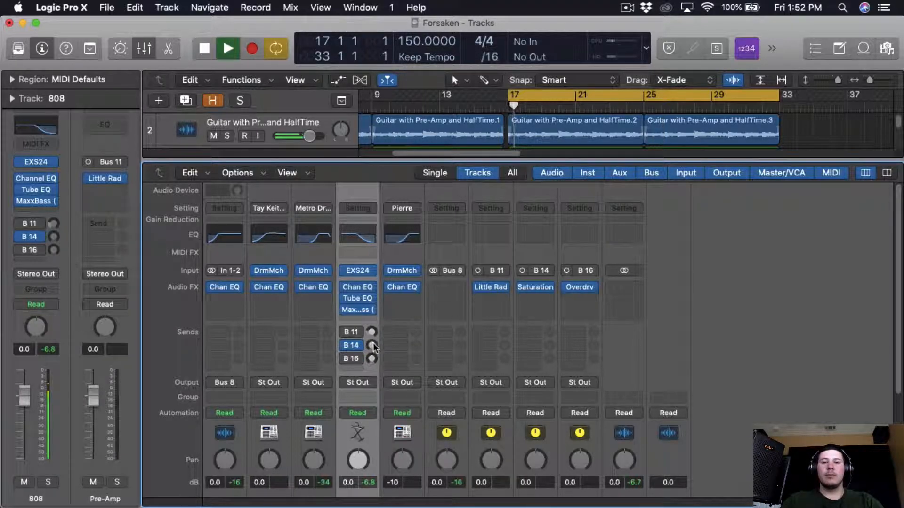
left_click(533, 288)
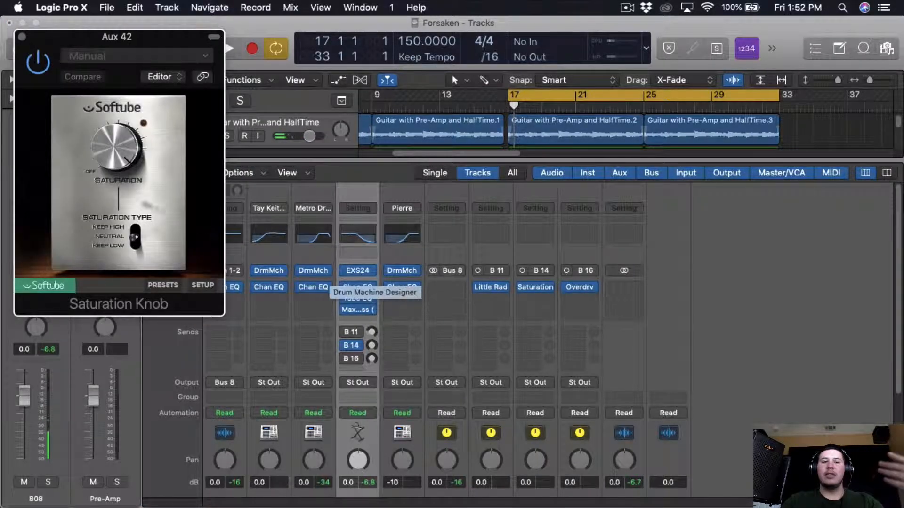
left_click(22, 37)
Raise the 808's B 14 send level during playback, compare the mix with the send off and on, and stop.
left_click_drag(371, 345, 369, 291)
scroll(535, 358, "down", 5)
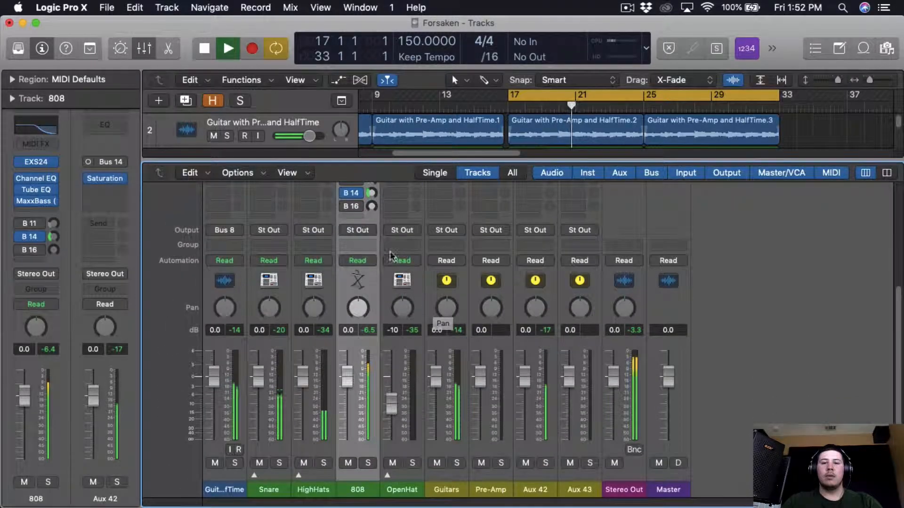
left_click_drag(371, 193, 374, 197)
scroll(386, 231, "up", 4)
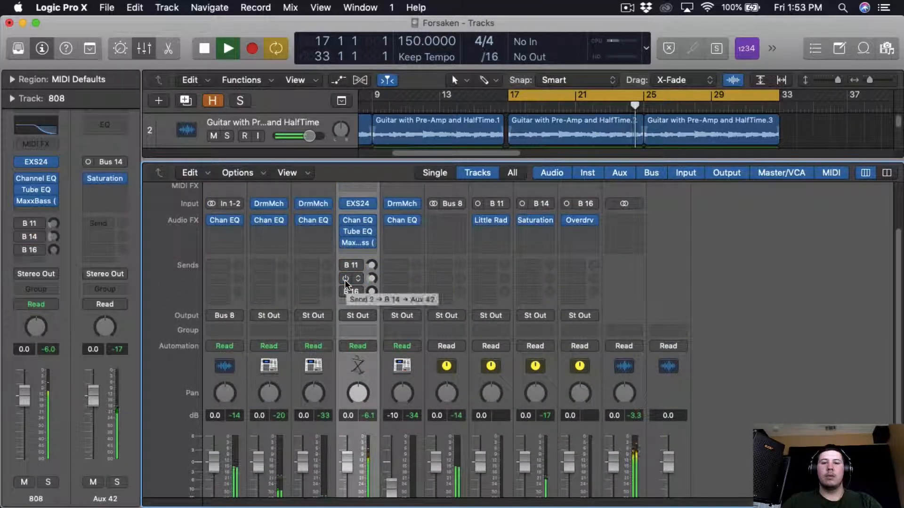
key("space")
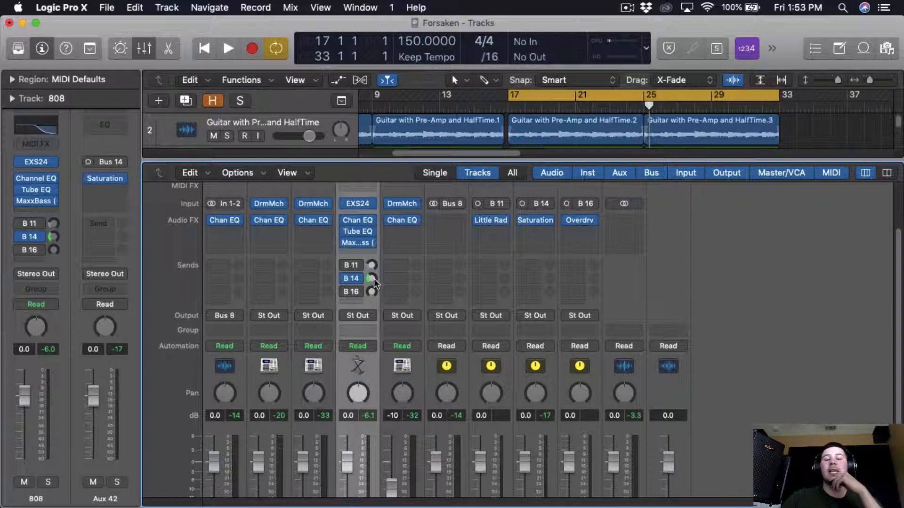
Switch the 808 from the B 14 send to the B 16 send and open Aux 43's Overdrive plug-in clear of the sends.
left_click(346, 292)
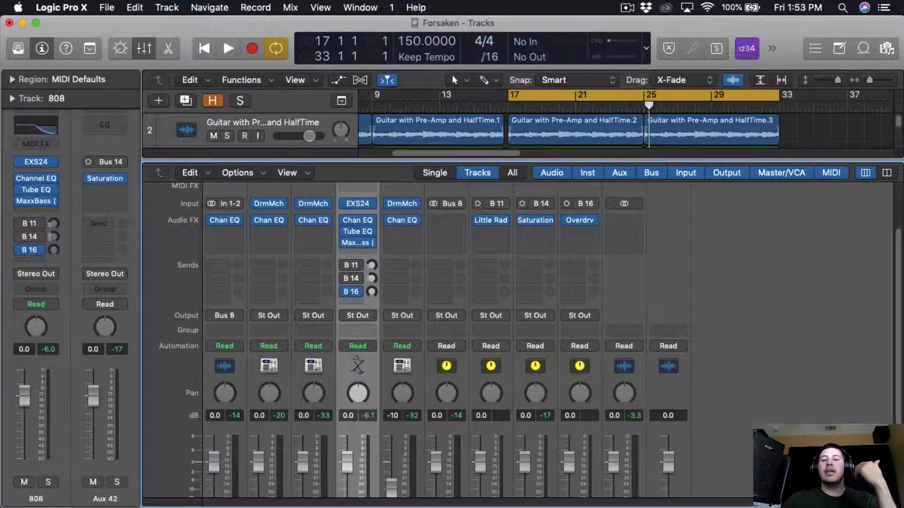
left_click(579, 223)
left_click_drag(261, 47, 785, 23)
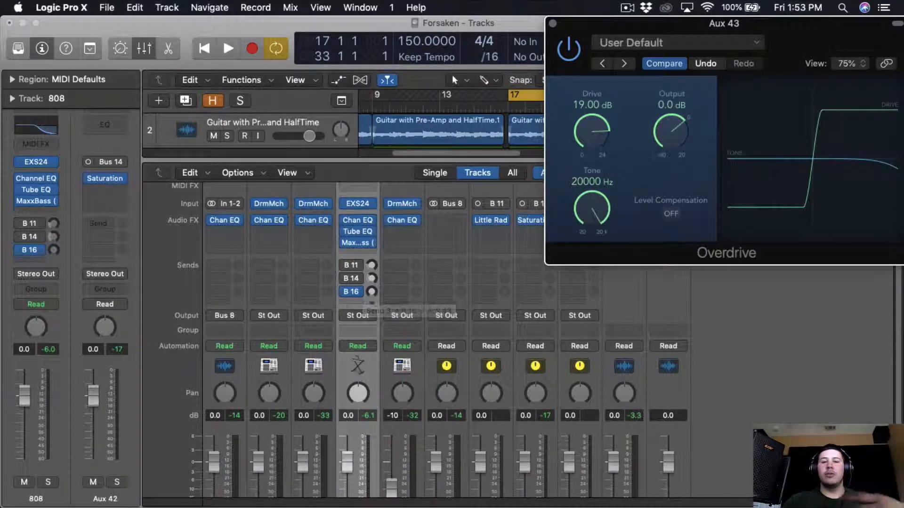
Play the beat, raise the 808's B 16 send to about -27.5, readjust it while resetting the Stereo Out peak reading, and stop.
key("space")
mouse_move(374, 294)
left_click_drag(375, 292, 376, 273)
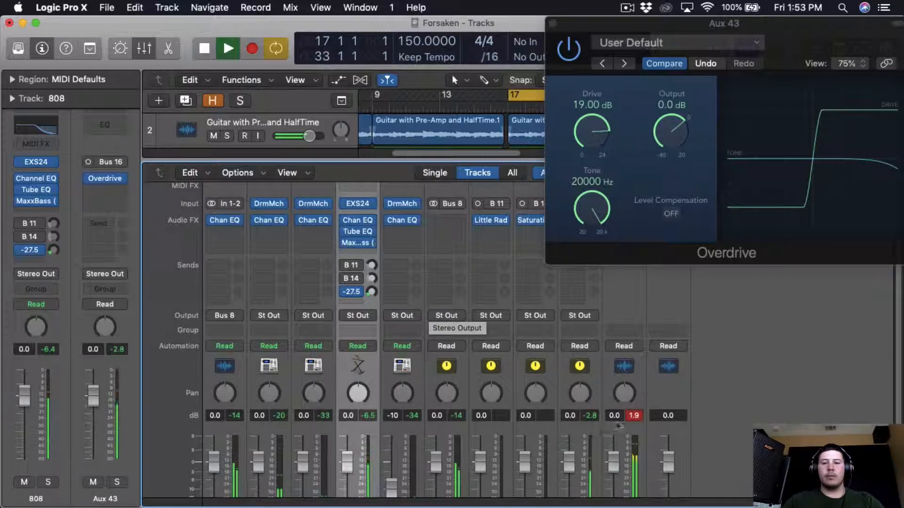
left_click(635, 417)
left_click(364, 292)
left_click(392, 279)
left_click_drag(372, 291, 372, 283)
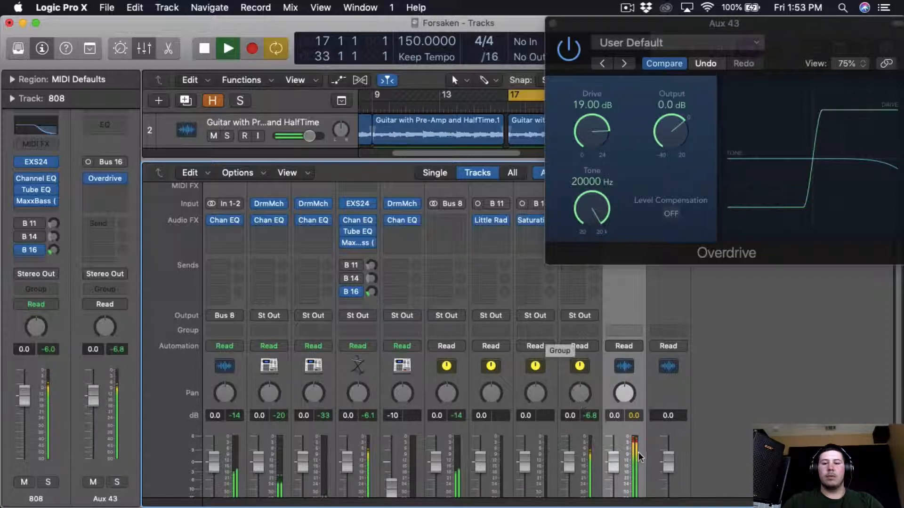
left_click(636, 418)
key("space")
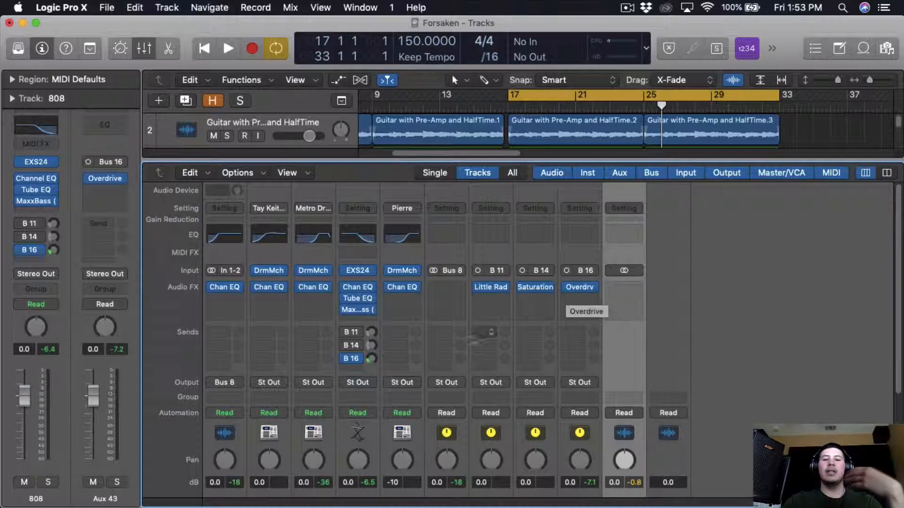
Lower the B 16 send to -∞ and replace Aux 43's Overdrive with a mono Distortion at 37.5 dB Drive and 20000 Hz Tone.
left_click_drag(371, 358, 377, 459)
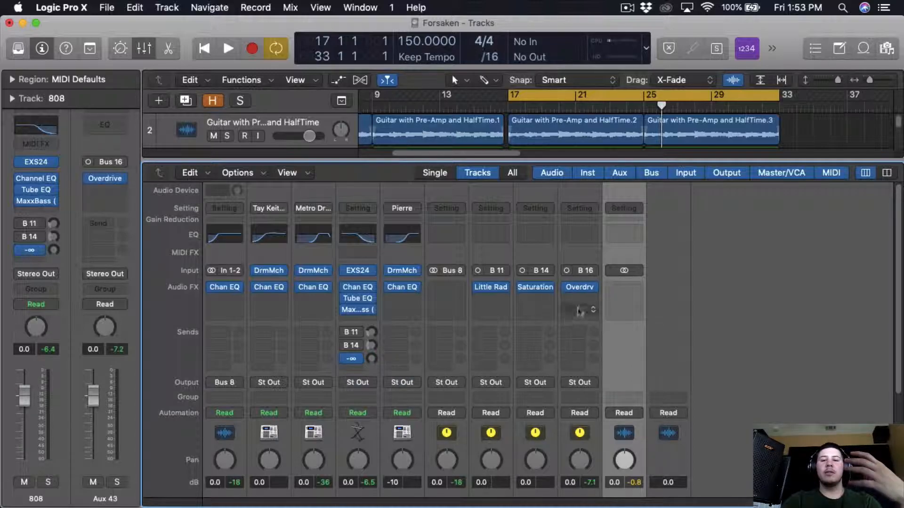
left_click(593, 291)
mouse_move(596, 295)
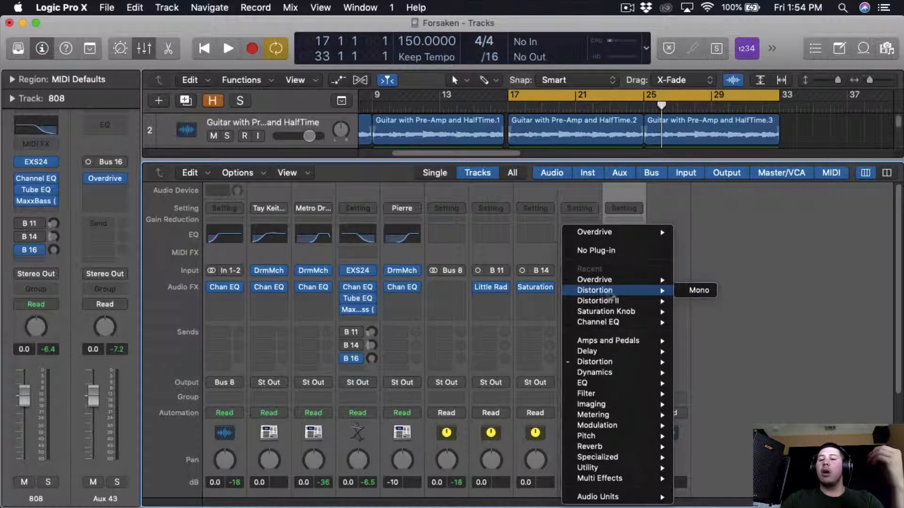
left_click(685, 290)
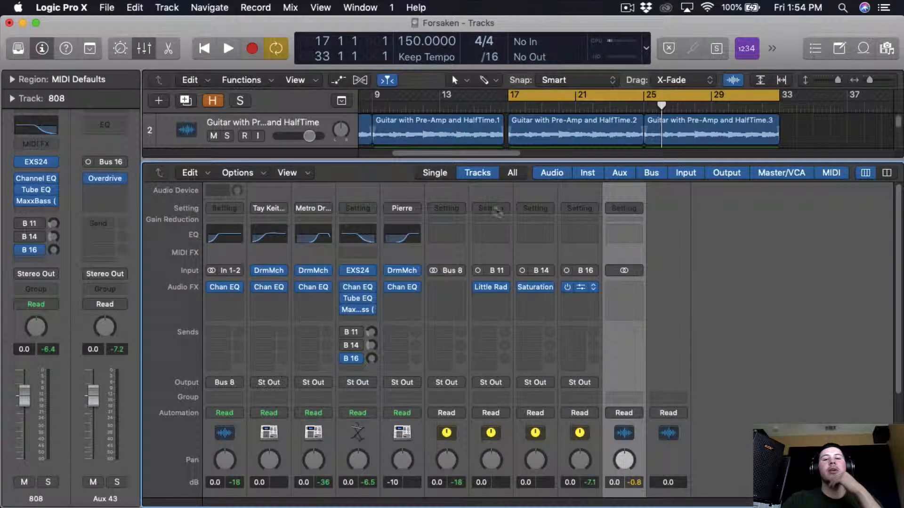
left_click_drag(287, 71, 629, 55)
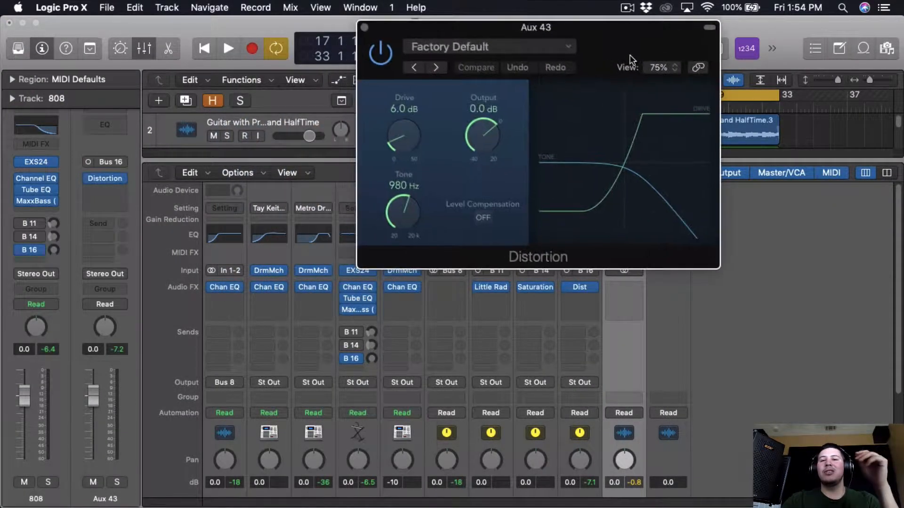
left_click_drag(405, 148, 424, 24)
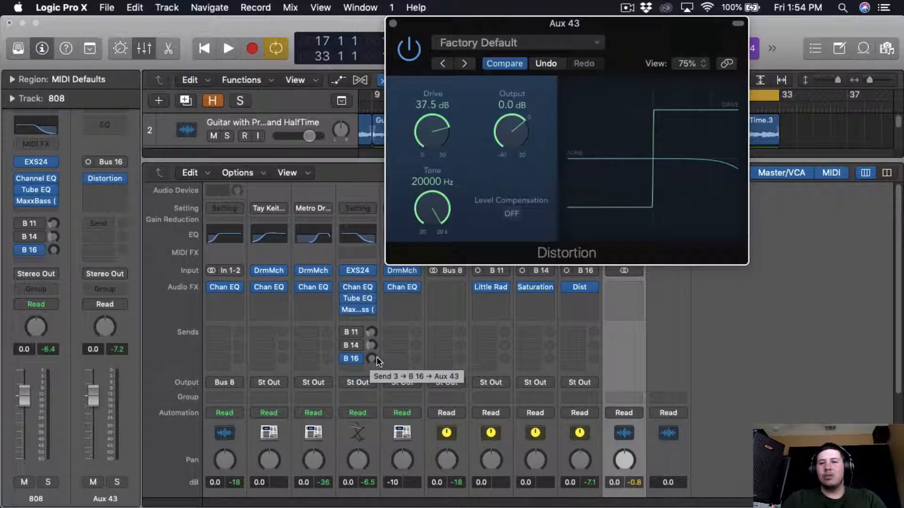
Play the beat while raising the 808's B 16 send to about -44.0, reset the Stereo Out peak reading and stop.
key("space")
left_click_drag(374, 359, 371, 347)
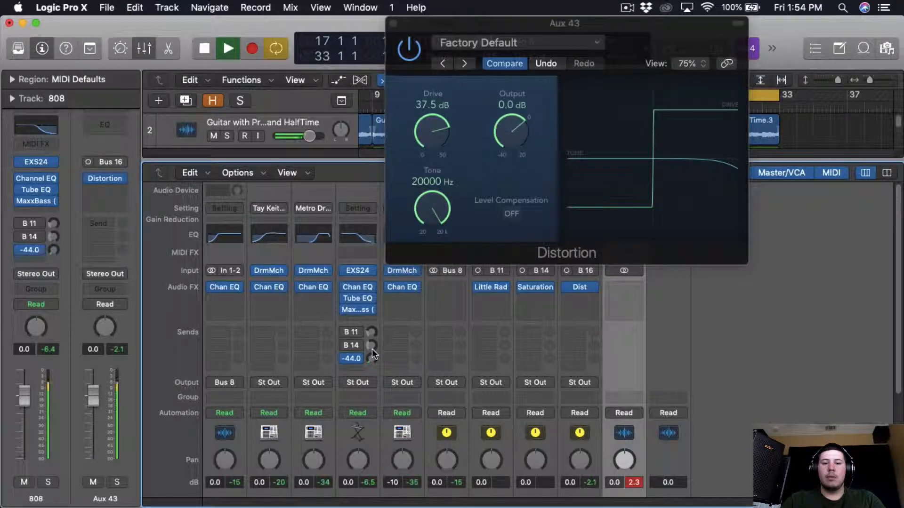
scroll(412, 375, "down", 5)
left_click(638, 407)
key("space")
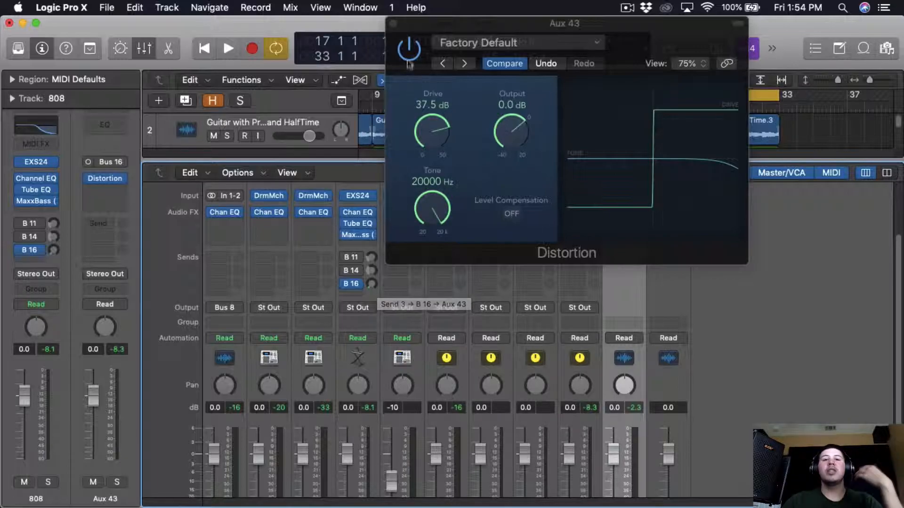
Close the Distortion window, switch the 808 back to the B 11 send and review the Little Radiator plug-in.
left_click(394, 23)
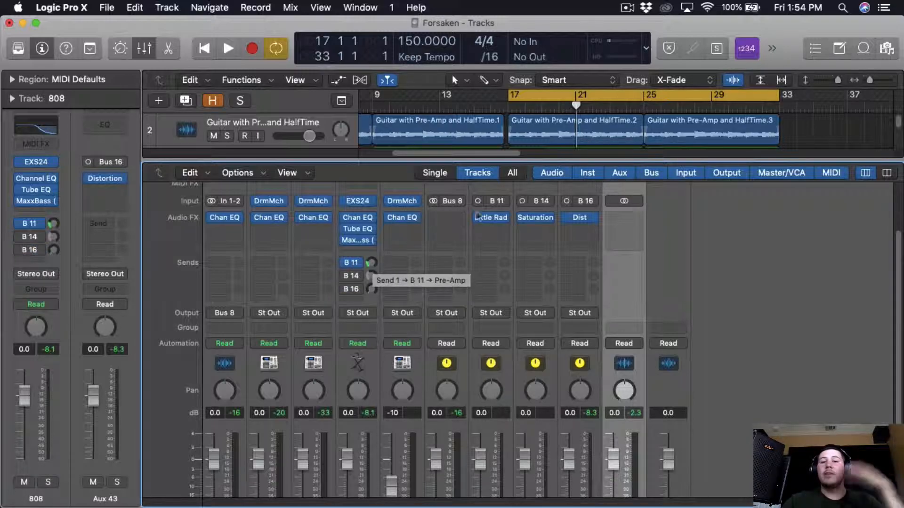
left_click(493, 218)
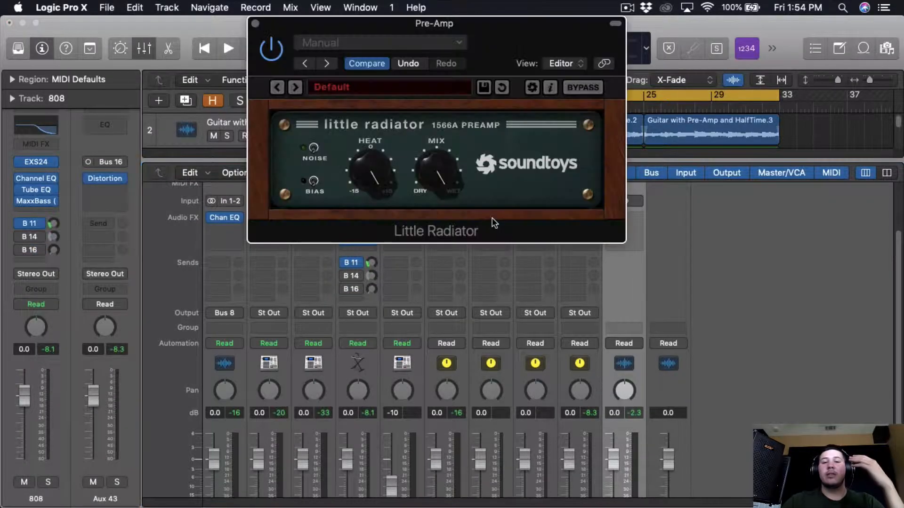
left_click(253, 23)
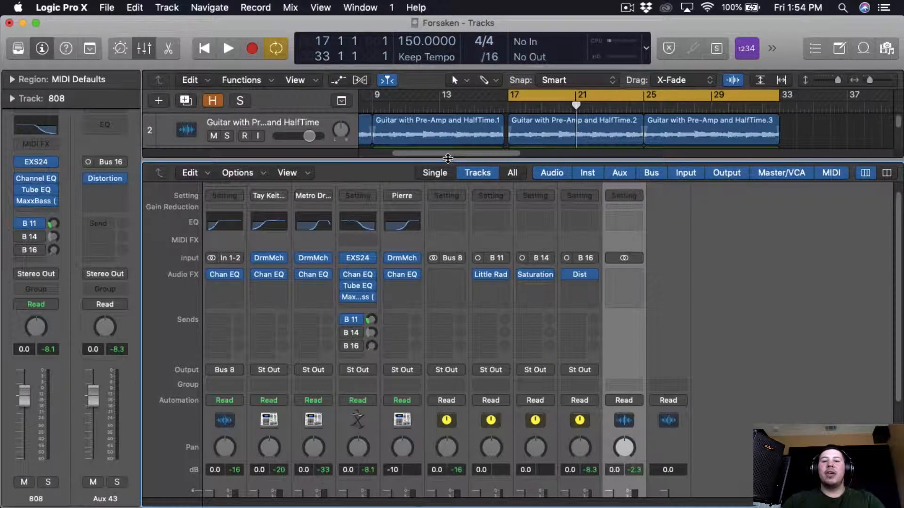
Hide the Mixer to show all tracks and extend the start of the cycle range back to bar 15.
left_click_drag(448, 158, 448, 236)
key("x")
left_click_drag(509, 95, 484, 134)
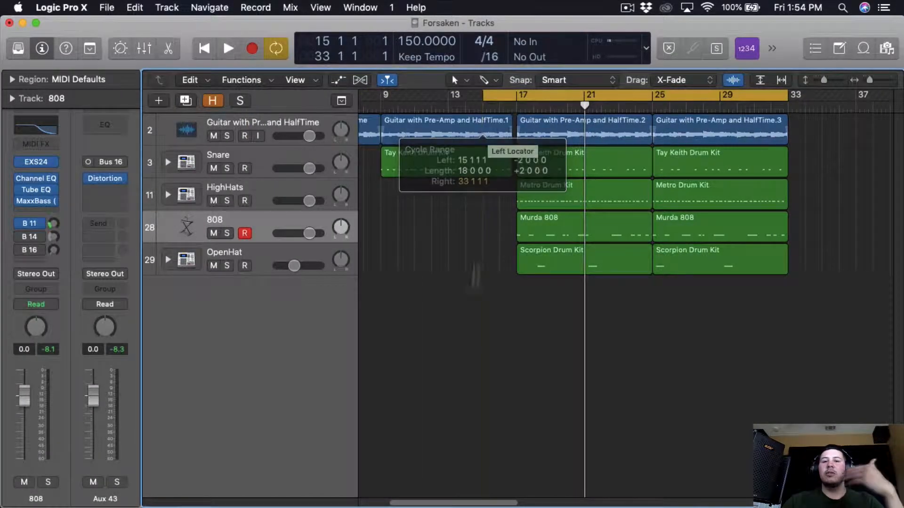
Show the Mixer and play the beat from bar 15 with the 808's processing on, checking the channel levels.
left_click(145, 48)
key("space")
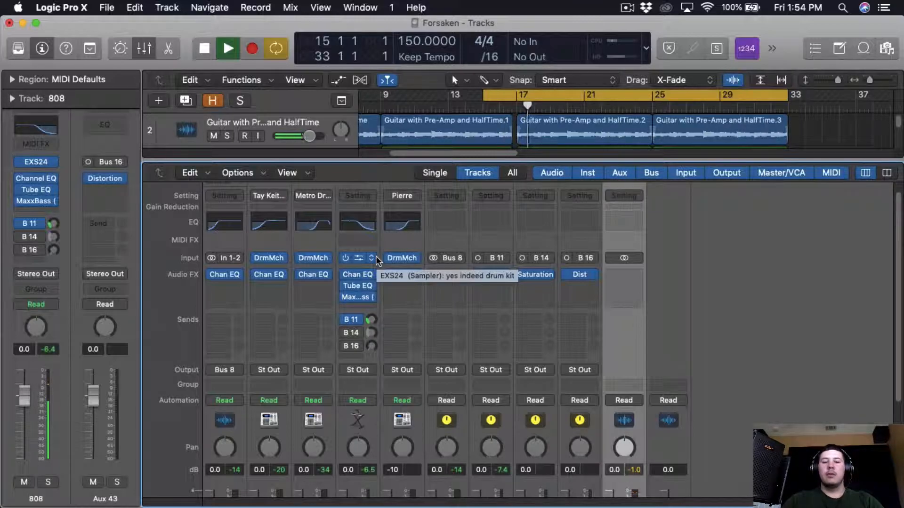
scroll(376, 256, "down", 5)
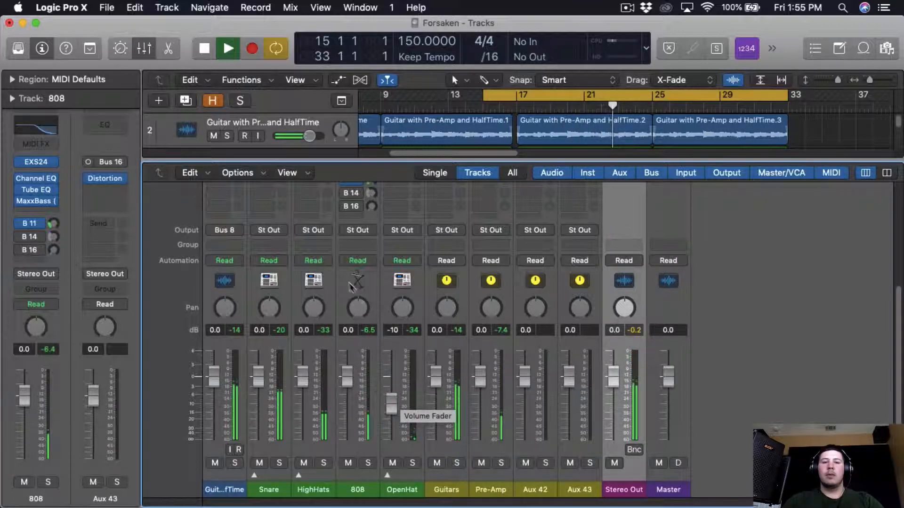
Bypass the 808's Channel EQ, Tube EQ, MaxxBass and all its sends during playback to hear the unprocessed sound.
scroll(382, 279, "up", 2)
scroll(377, 268, "up", 4)
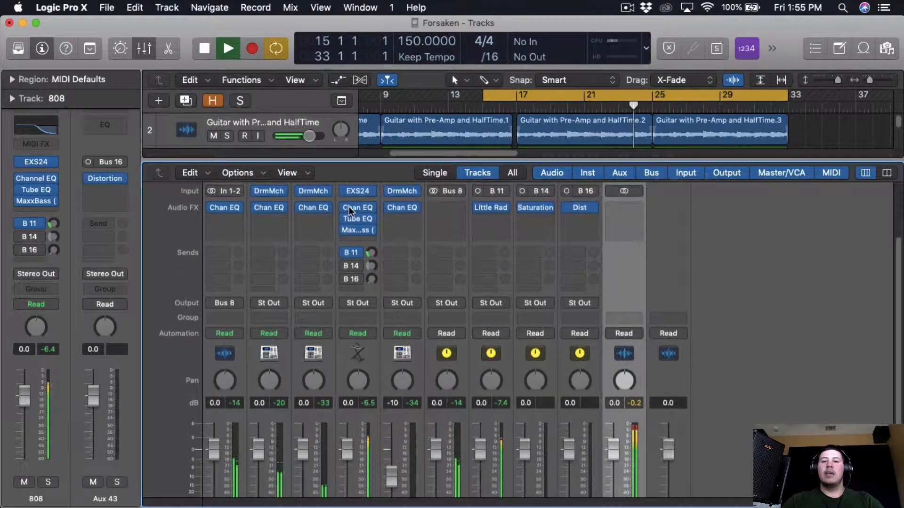
left_click_drag(348, 208, 348, 255)
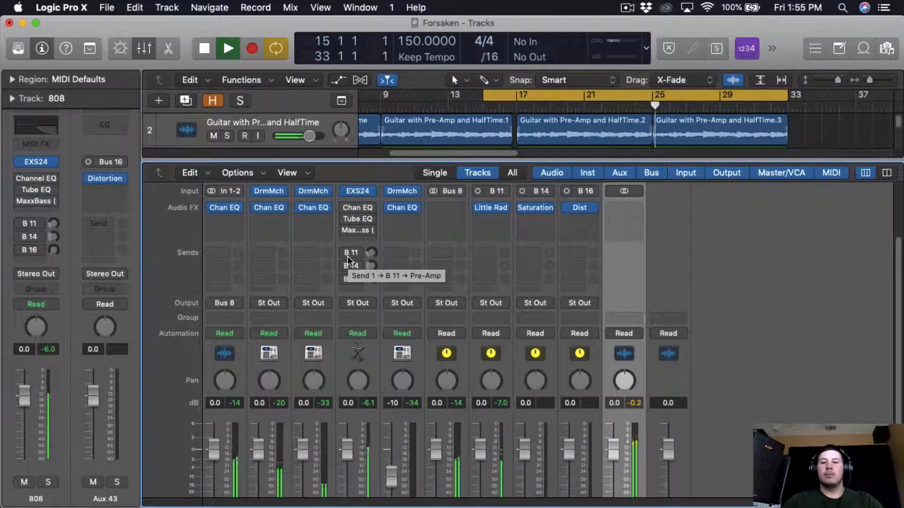
scroll(349, 264, "down", 6)
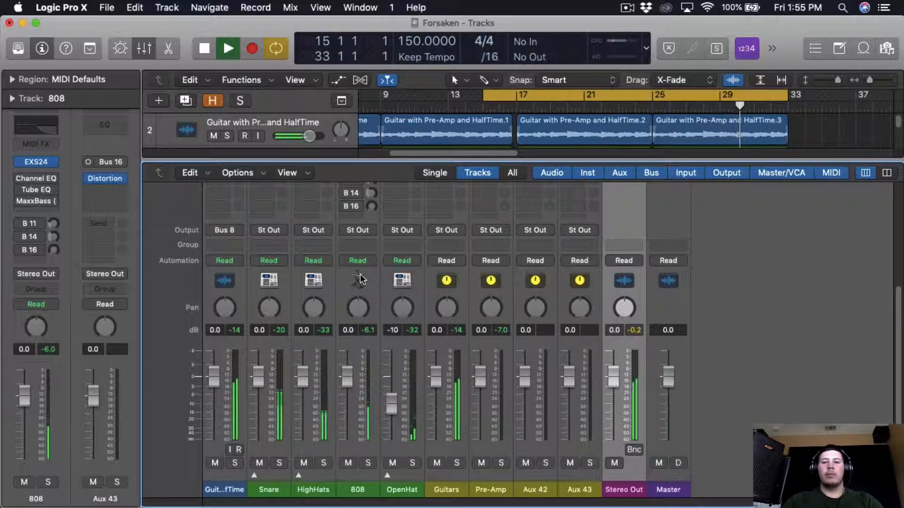
scroll(360, 279, "up", 5)
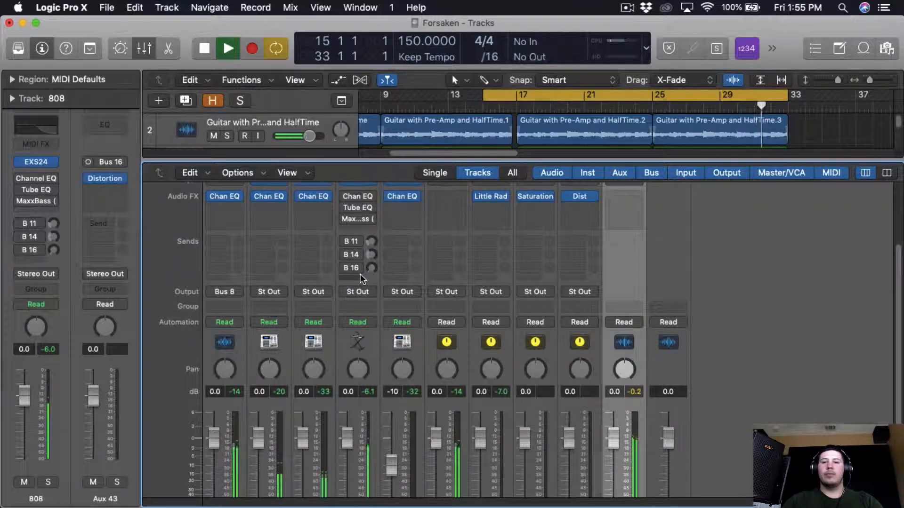
Re-enable the 808's Channel EQ, Tube EQ, MaxxBass and B 11 send, listen to the processed beat and stop playback.
left_click(354, 230)
left_click(350, 243)
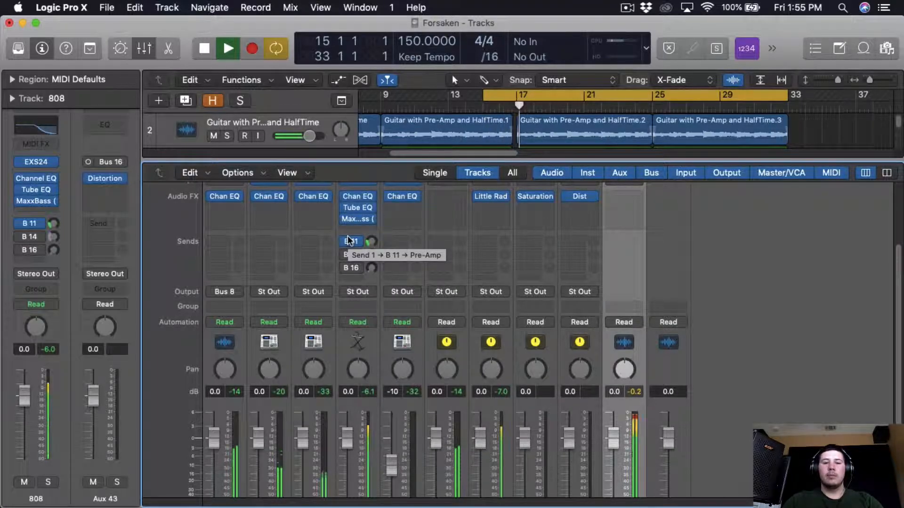
key("space")
scroll(376, 283, "up", 5)
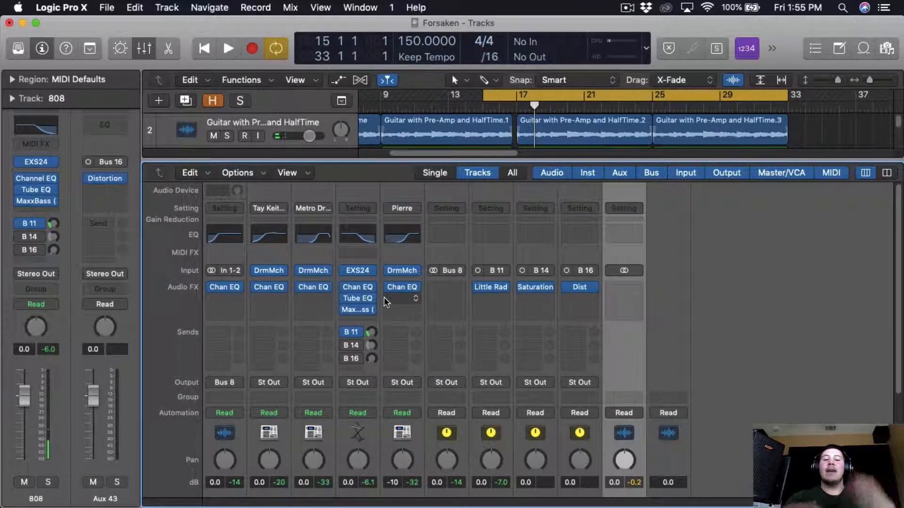